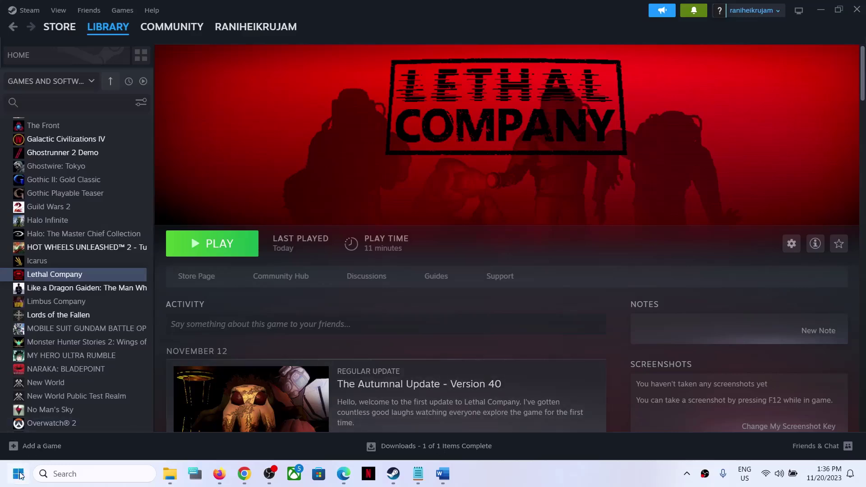
Check the Start menu power options without restarting, then pick LAN as Lethal Company's launch mode
{"action": "left_click", "coordinate": [18, 473]}
{"action": "left_click", "coordinate": [328, 435]}
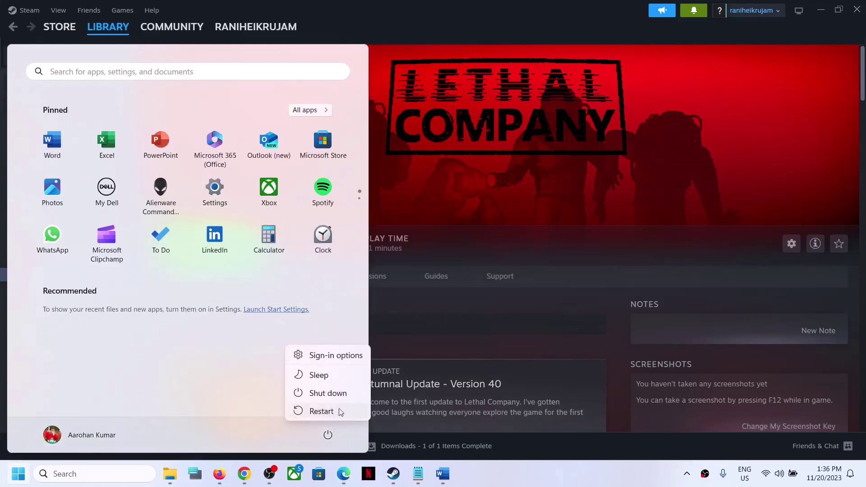
{"action": "key", "text": "Escape"}
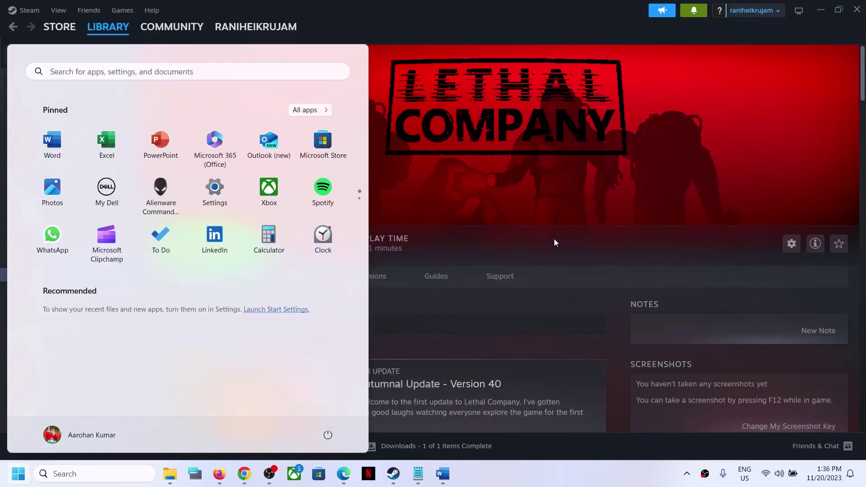
{"action": "left_click", "coordinate": [538, 206]}
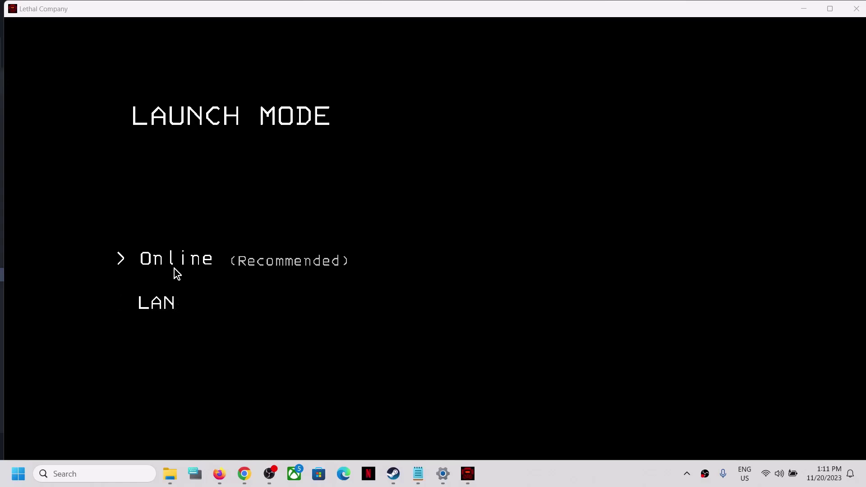
{"action": "left_click", "coordinate": [168, 304]}
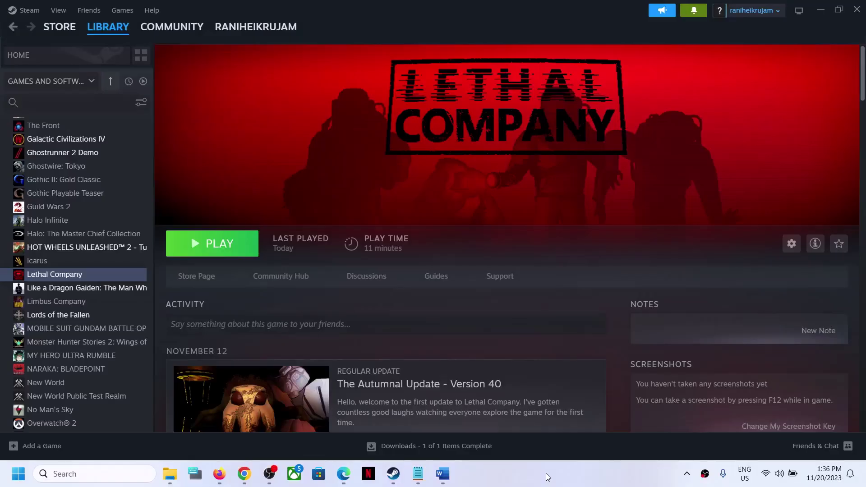
{"action": "mouse_move", "coordinate": [453, 482]}
Bring the Word checklist forward and highlight 'Switch to different network if available'
{"action": "left_click", "coordinate": [445, 476]}
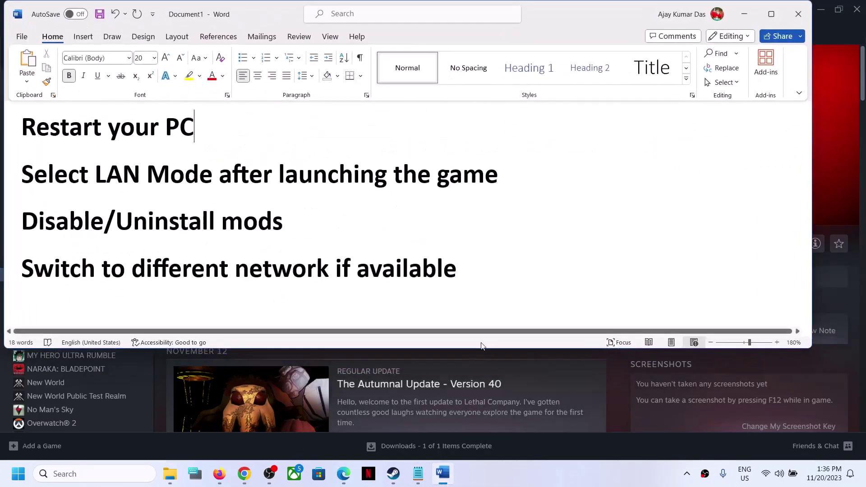
{"action": "double_click", "coordinate": [221, 225]}
{"action": "left_click", "coordinate": [207, 222]}
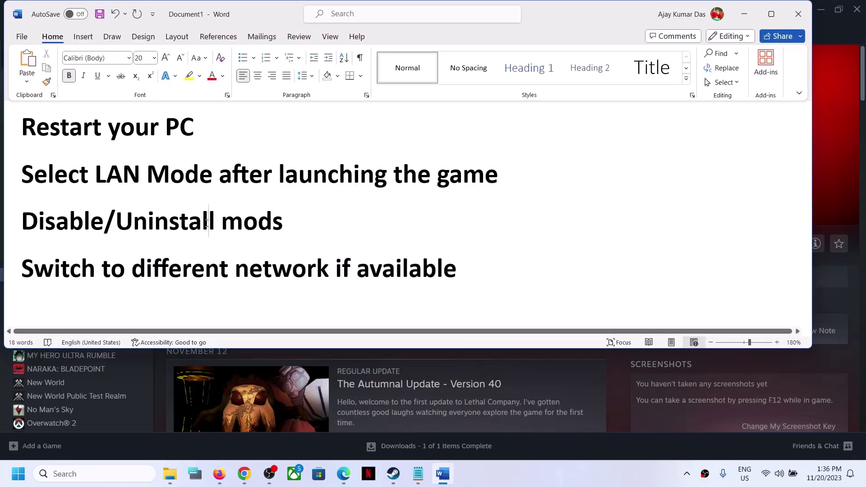
{"action": "left_click_drag", "start_coordinate": [85, 270], "coordinate": [471, 273]}
{"action": "left_click", "coordinate": [743, 17]}
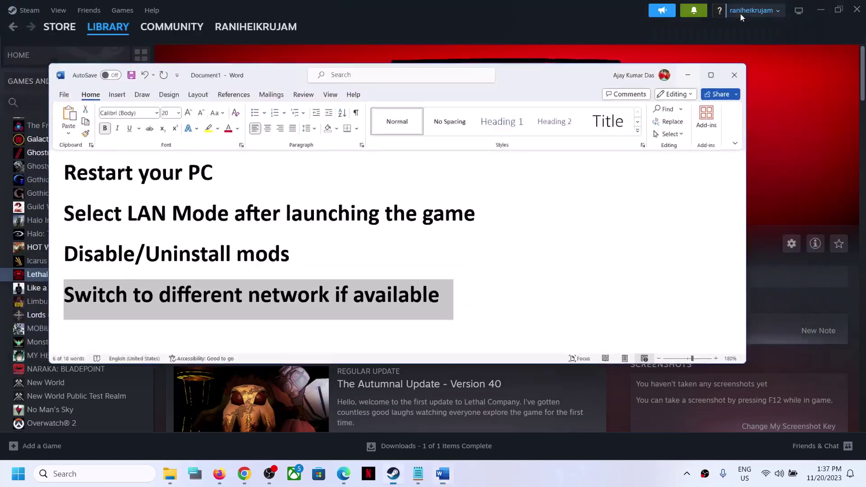
{"action": "left_click", "coordinate": [779, 473]}
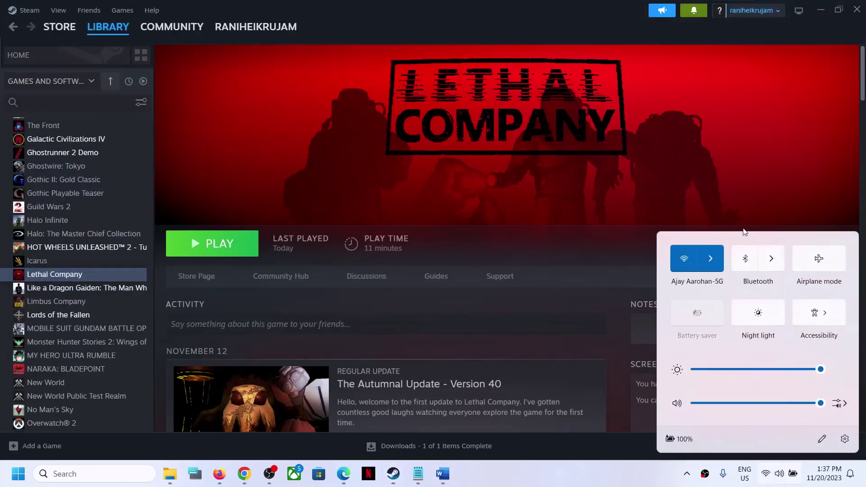
{"action": "left_click", "coordinate": [712, 261]}
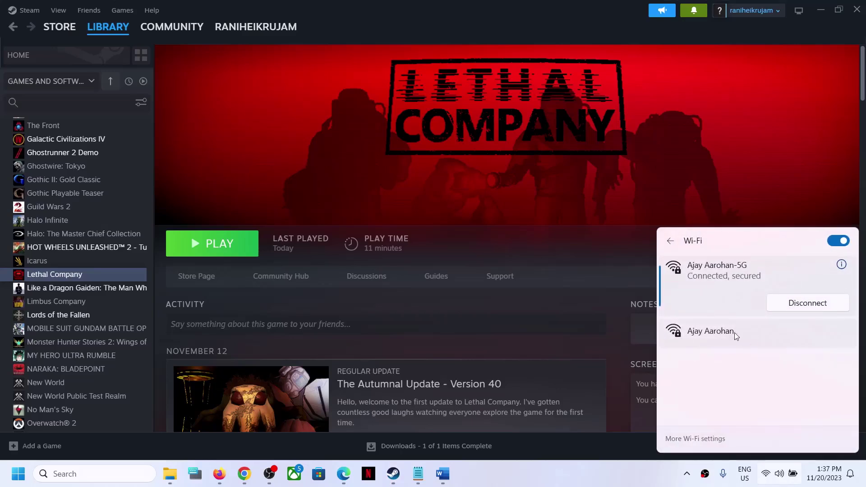
{"action": "left_click", "coordinate": [469, 245]}
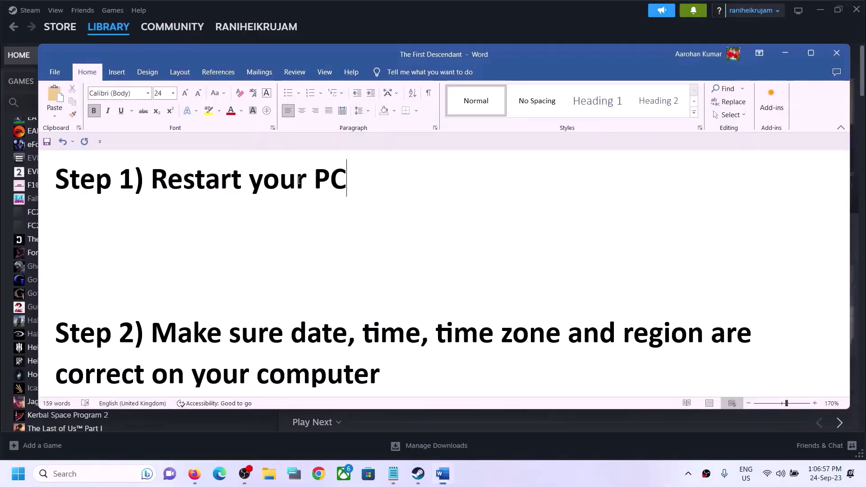
Preview the Start power options, then highlight Word's Step 2 date, time, time zone and region instruction
{"action": "key", "text": "super"}
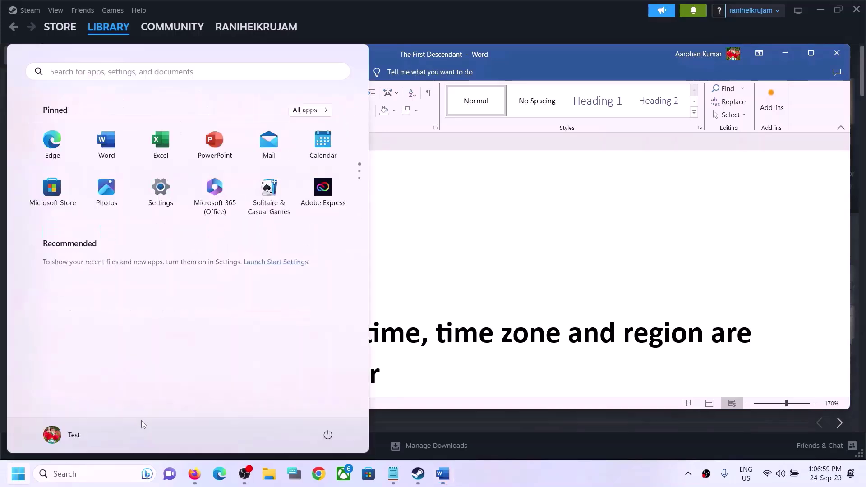
{"action": "left_click", "coordinate": [335, 435]}
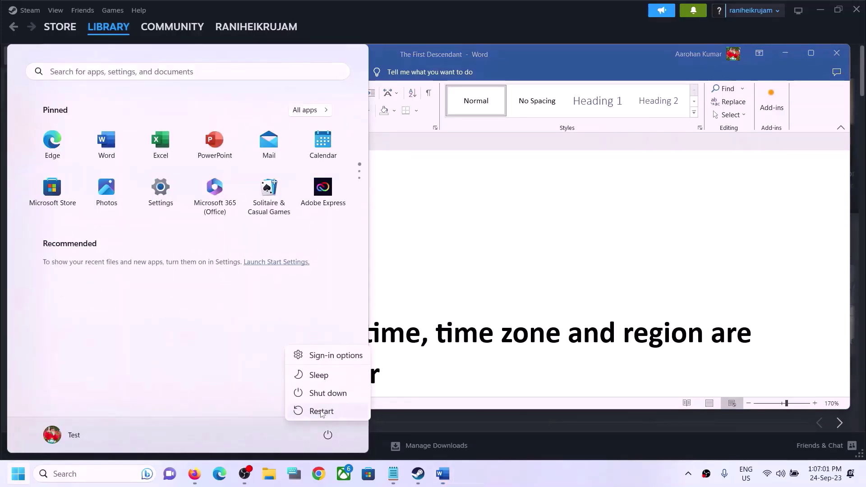
{"action": "key", "text": "Escape"}
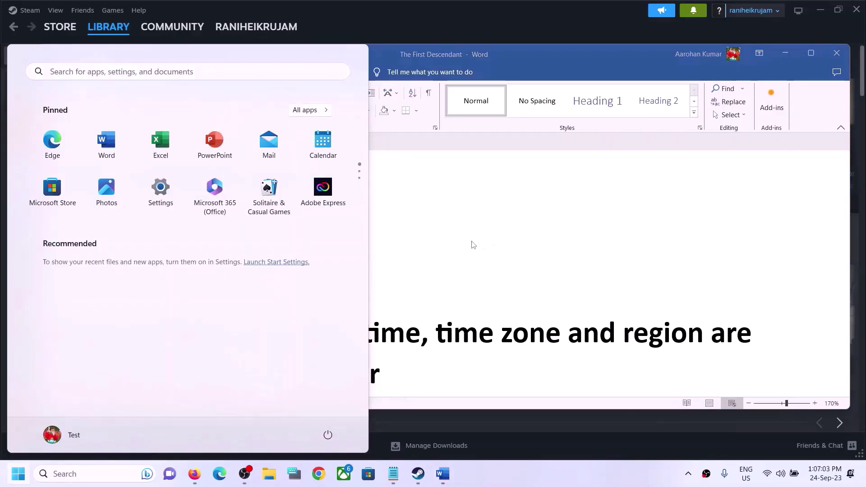
{"action": "key", "text": "Escape"}
{"action": "scroll", "coordinate": [254, 295], "scroll_direction": "down", "scroll_amount": 1}
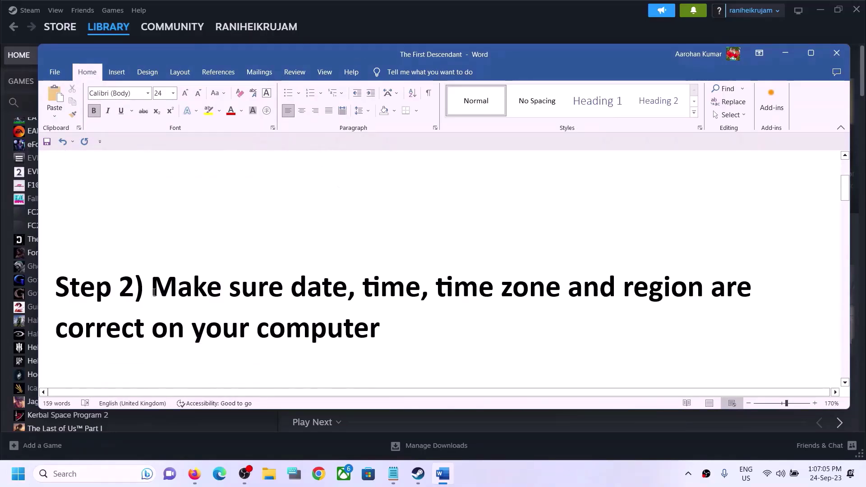
{"action": "left_click_drag", "start_coordinate": [154, 292], "coordinate": [369, 334]}
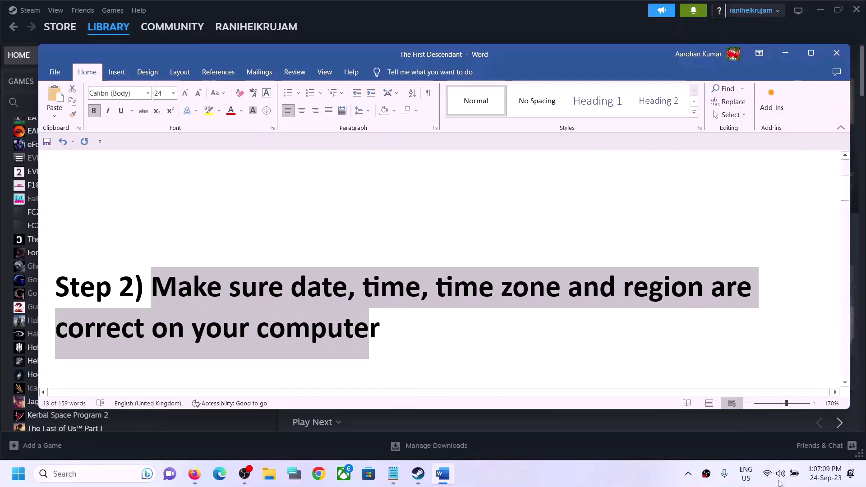
In date and time settings, toggle Set time automatically off and on, then sync the clock
{"action": "right_click", "coordinate": [825, 478]}
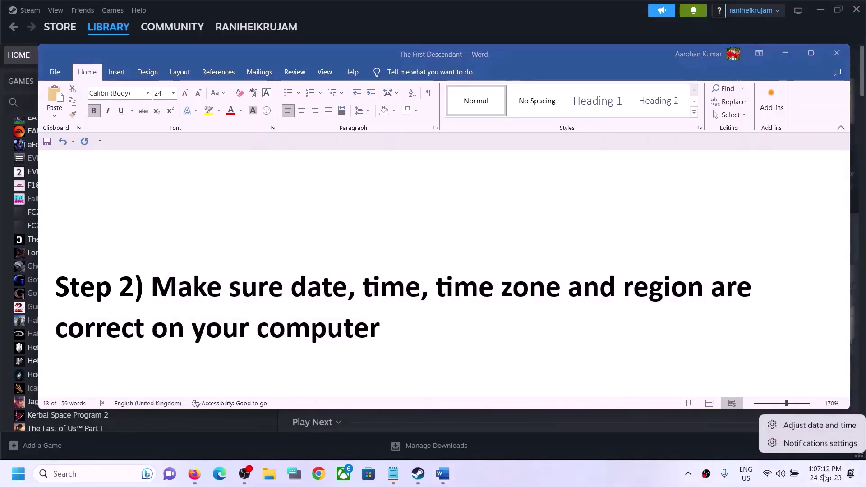
{"action": "left_click", "coordinate": [799, 425]}
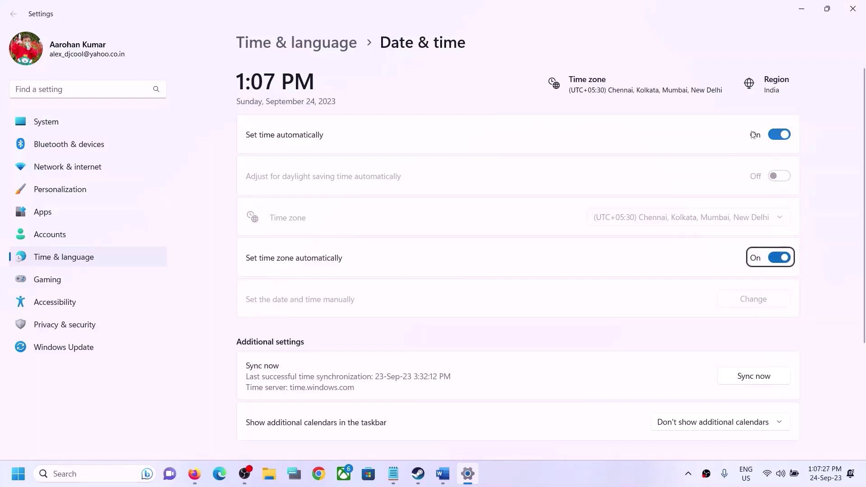
{"action": "left_click", "coordinate": [785, 135]}
{"action": "left_click", "coordinate": [785, 134]}
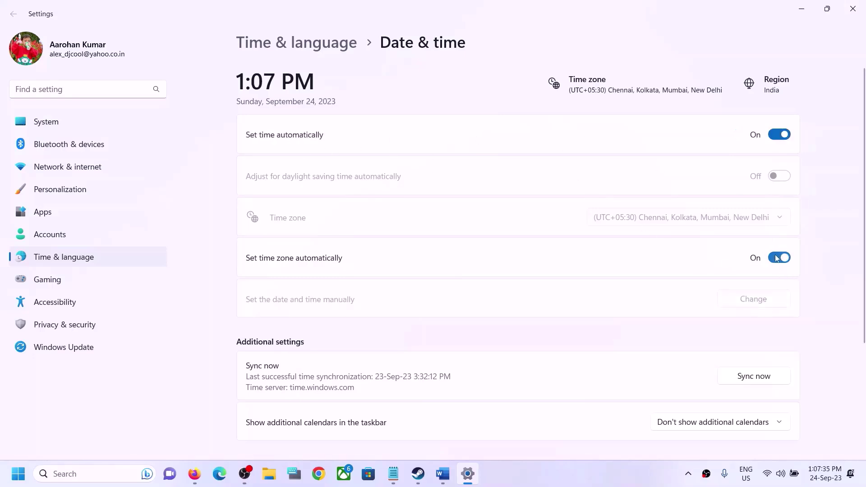
{"action": "left_click", "coordinate": [762, 380]}
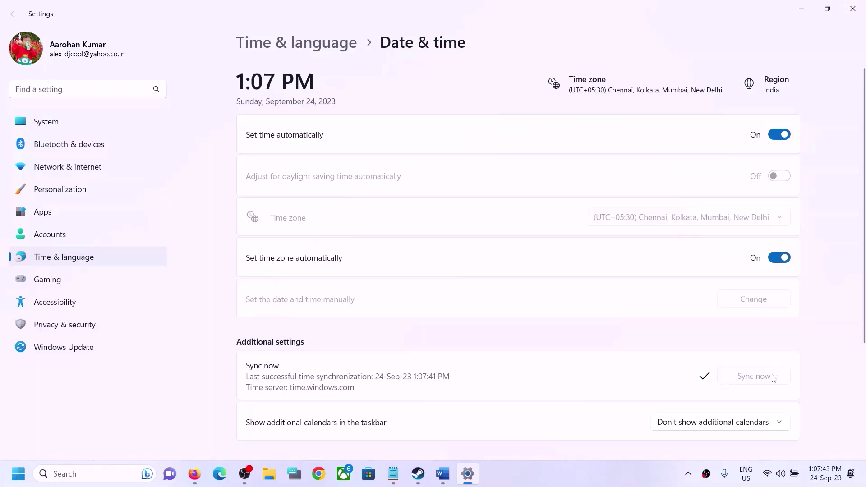
Confirm India as the country in Language & region, then close Settings
{"action": "left_click", "coordinate": [108, 263]}
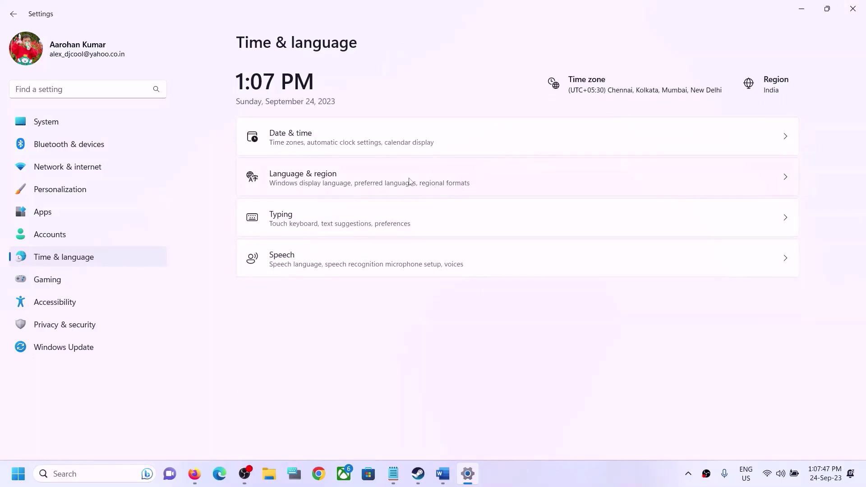
{"action": "left_click", "coordinate": [410, 181]}
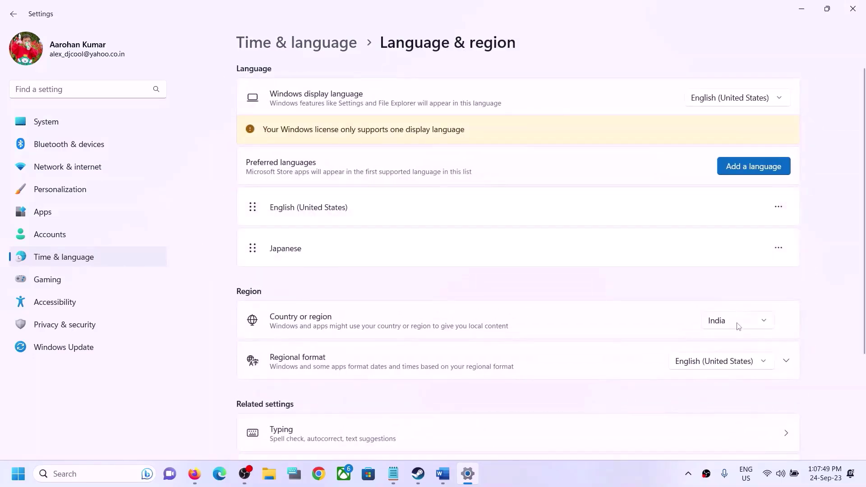
{"action": "left_click", "coordinate": [737, 325]}
{"action": "left_click", "coordinate": [837, 99]}
{"action": "left_click", "coordinate": [856, 9]}
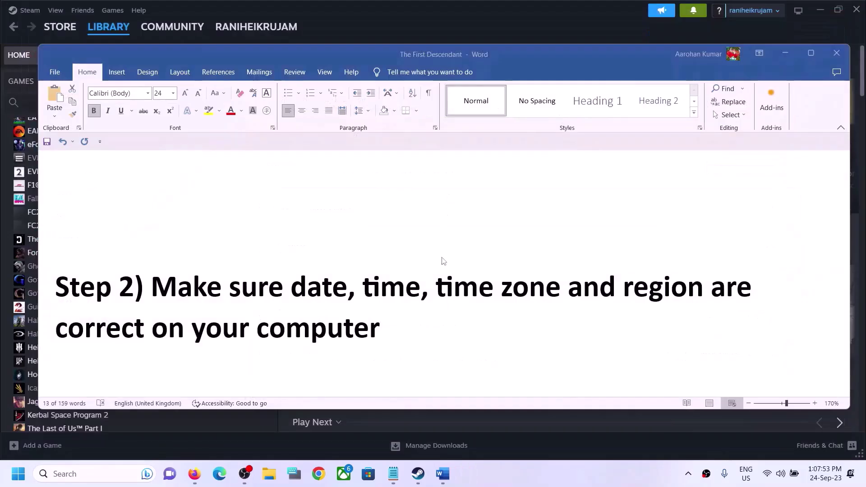
Highlight and clear parts of the Step 3 antivirus instruction in Word
{"action": "scroll", "coordinate": [414, 364], "scroll_direction": "down", "scroll_amount": 2}
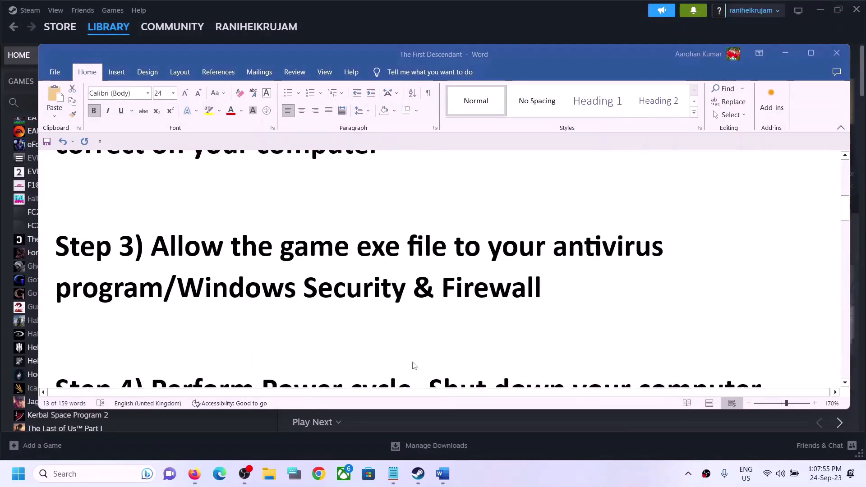
{"action": "scroll", "coordinate": [414, 365], "scroll_direction": "up", "scroll_amount": 1}
{"action": "left_click", "coordinate": [161, 295]}
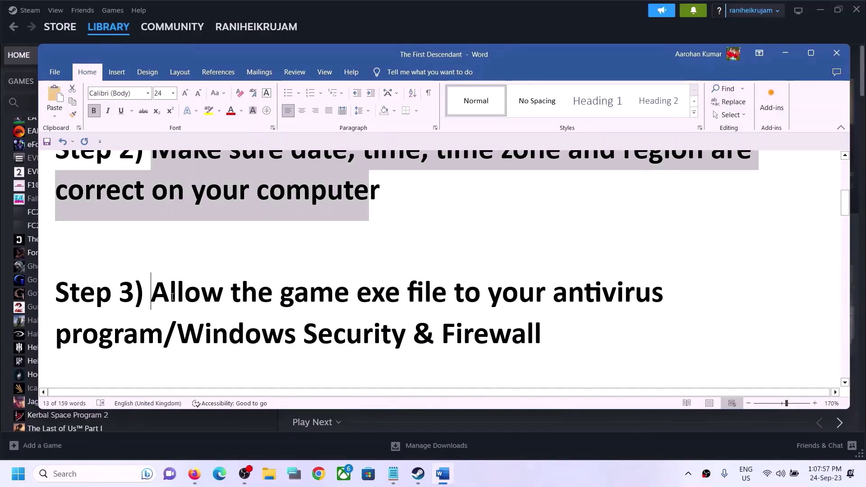
{"action": "left_click_drag", "start_coordinate": [172, 297], "coordinate": [163, 338]}
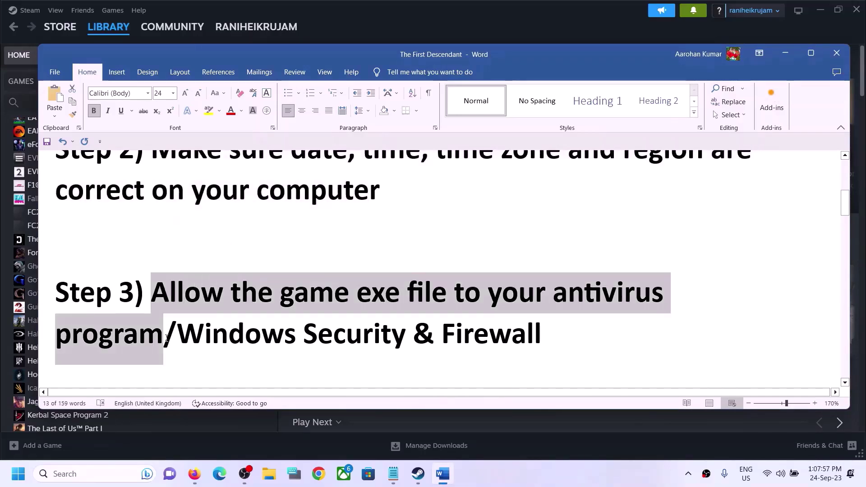
{"action": "left_click", "coordinate": [608, 279]}
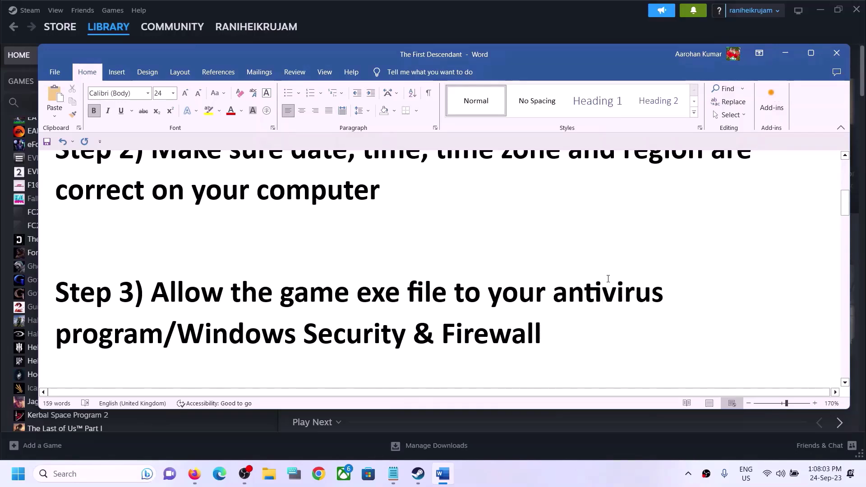
{"action": "left_click", "coordinate": [529, 306]}
{"action": "left_click_drag", "start_coordinate": [553, 296], "coordinate": [158, 325]}
{"action": "left_click", "coordinate": [175, 255]}
Emphasise the Step 3 phrases about allowing the game exe and Windows Security, then open Settings with Win+I
{"action": "left_click", "coordinate": [179, 290]}
{"action": "left_click_drag", "start_coordinate": [179, 289], "coordinate": [544, 337]}
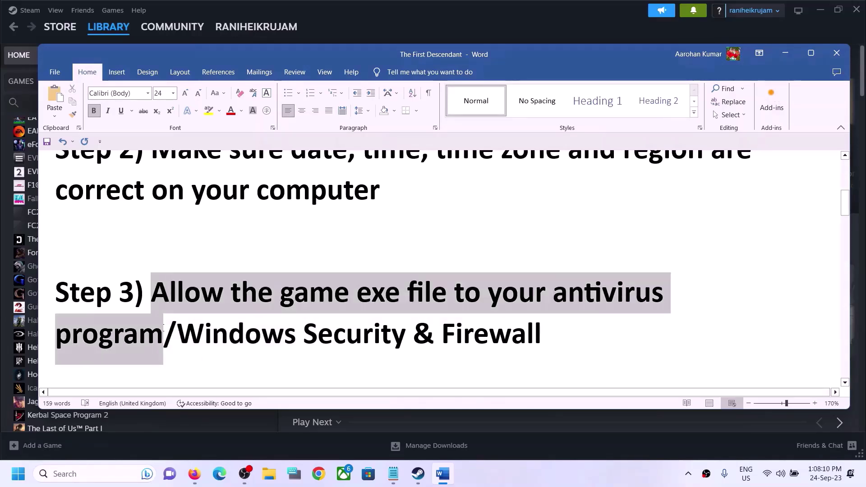
{"action": "left_click", "coordinate": [672, 233]}
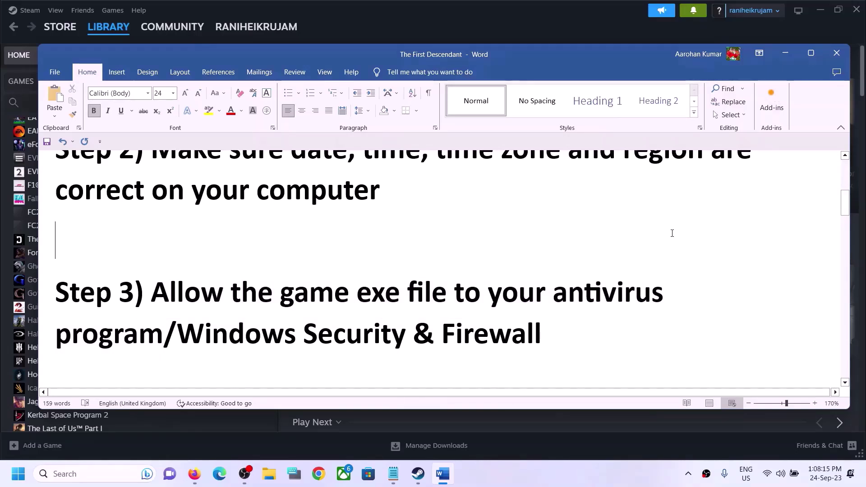
{"action": "left_click_drag", "start_coordinate": [179, 334], "coordinate": [410, 335]}
{"action": "left_click_drag", "start_coordinate": [289, 292], "coordinate": [93, 332]}
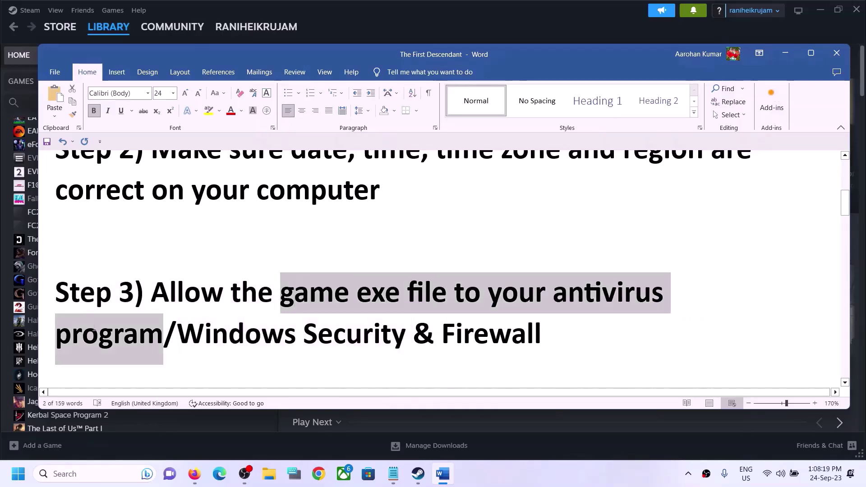
{"action": "left_click", "coordinate": [531, 291]}
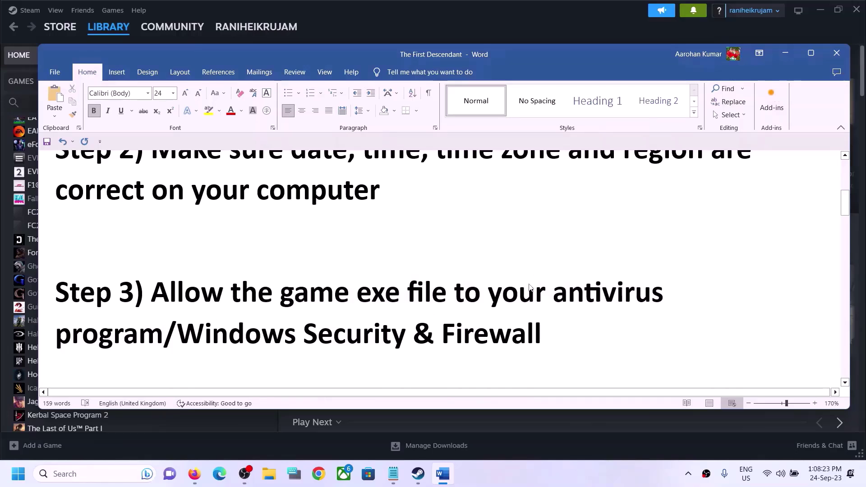
{"action": "left_click_drag", "start_coordinate": [205, 334], "coordinate": [308, 328]}
{"action": "left_click", "coordinate": [543, 298]}
{"action": "left_click", "coordinate": [526, 239]}
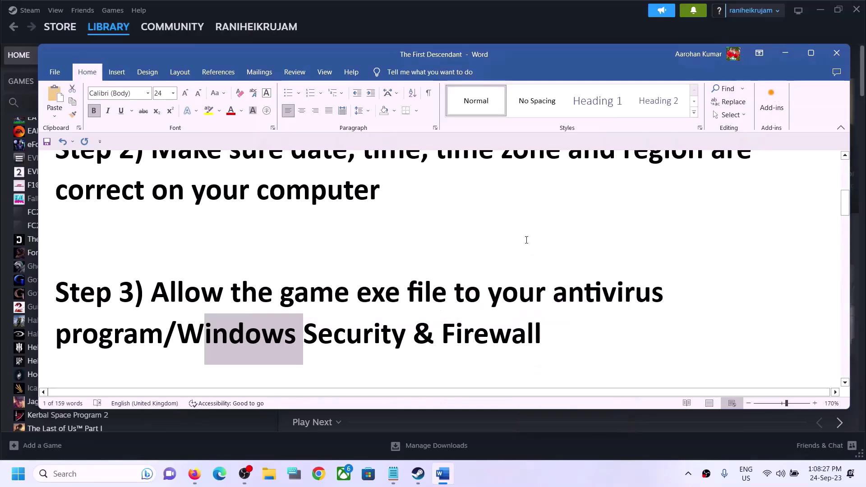
{"action": "key", "text": "super+i"}
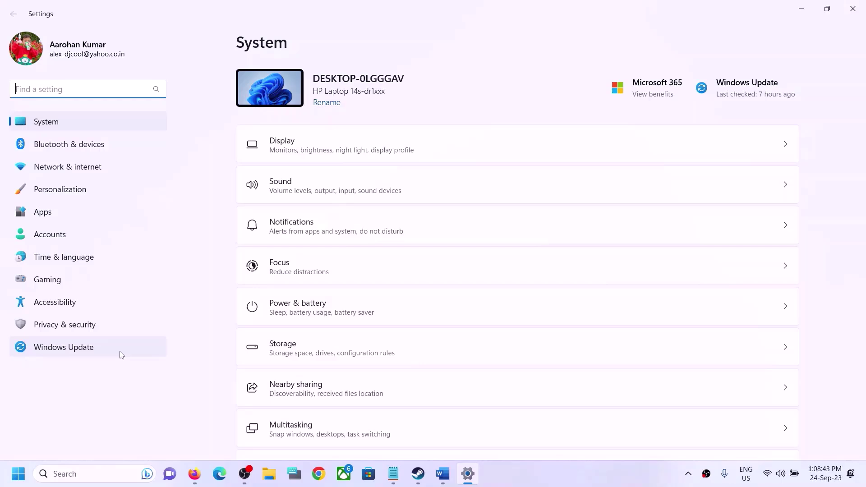
Go via Privacy & security, Windows Security and ransomware protection to Controlled folder access's allowed apps, approving the admin prompt
{"action": "left_click", "coordinate": [88, 326]}
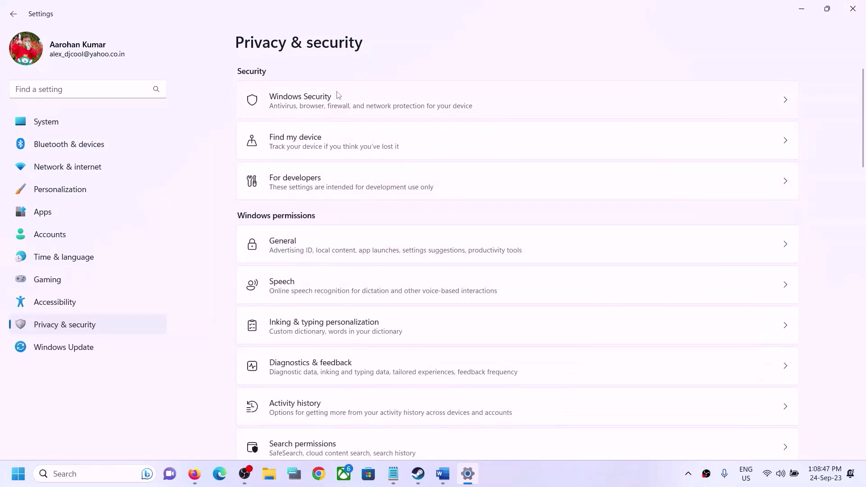
{"action": "left_click", "coordinate": [300, 104]}
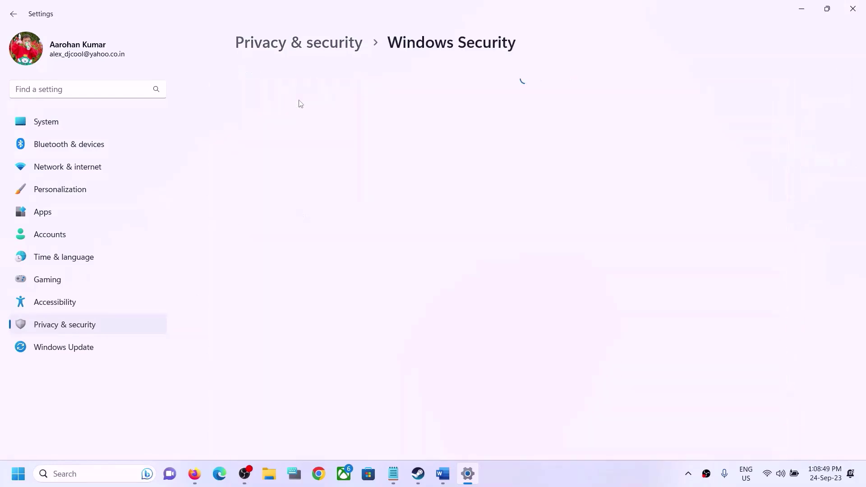
{"action": "left_click", "coordinate": [314, 173]}
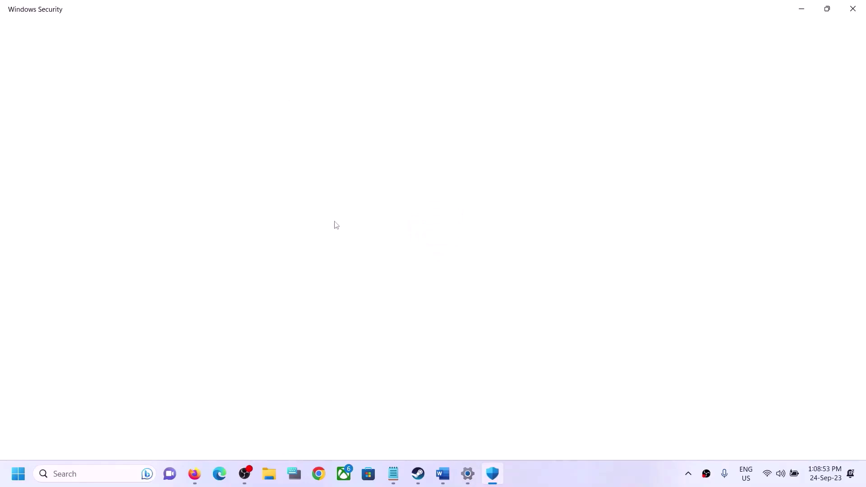
{"action": "scroll", "coordinate": [345, 311], "scroll_direction": "down", "scroll_amount": 3}
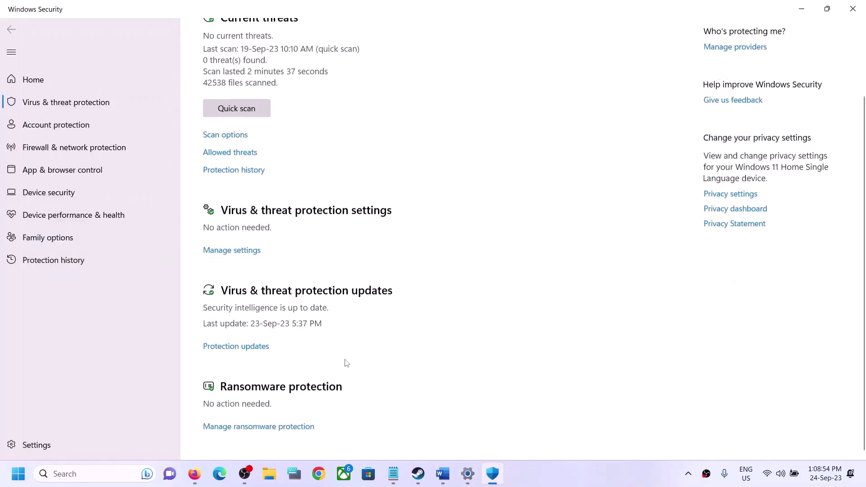
{"action": "left_click", "coordinate": [262, 432]}
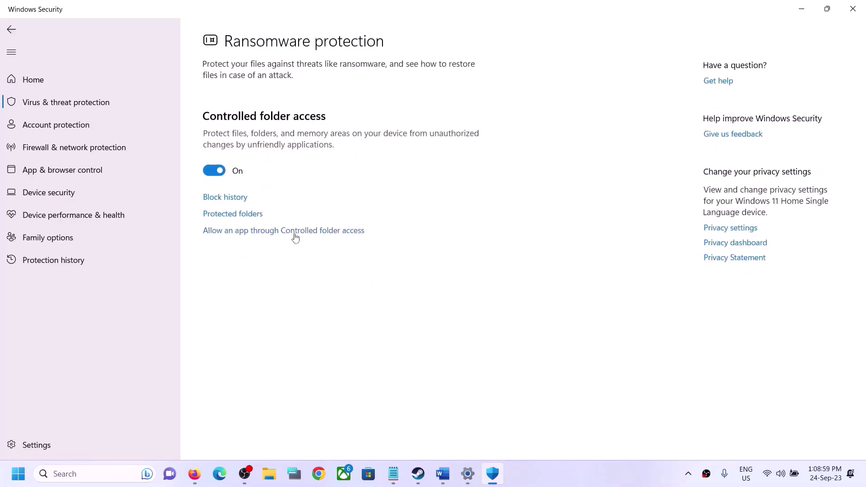
{"action": "left_click", "coordinate": [292, 231]}
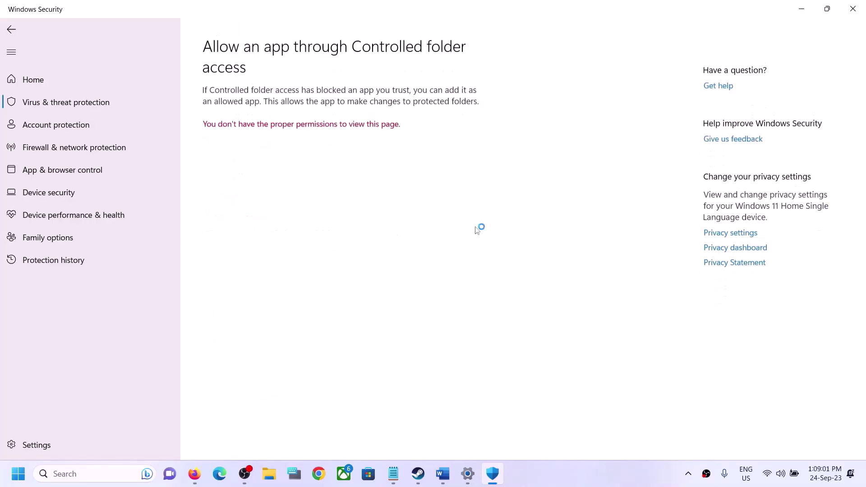
{"action": "left_click", "coordinate": [399, 325]}
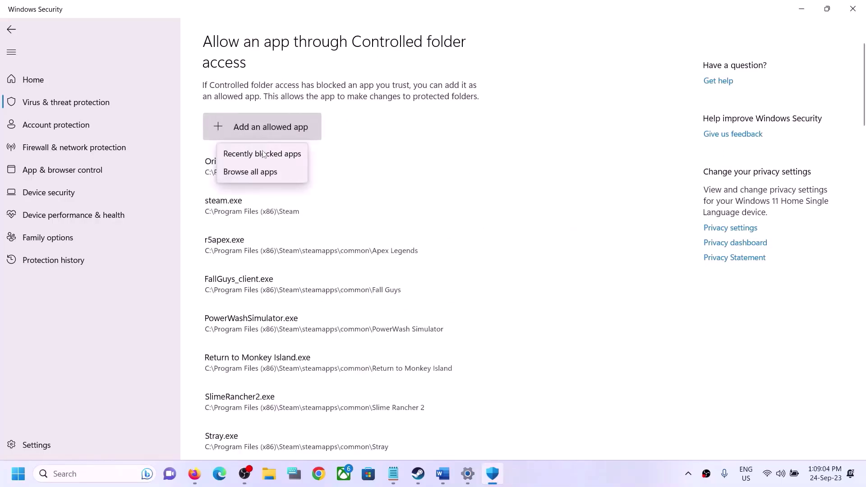
Browse for an app in C:\Program Files (x86)\Steam\steamapps\common
{"action": "left_click", "coordinate": [251, 171]}
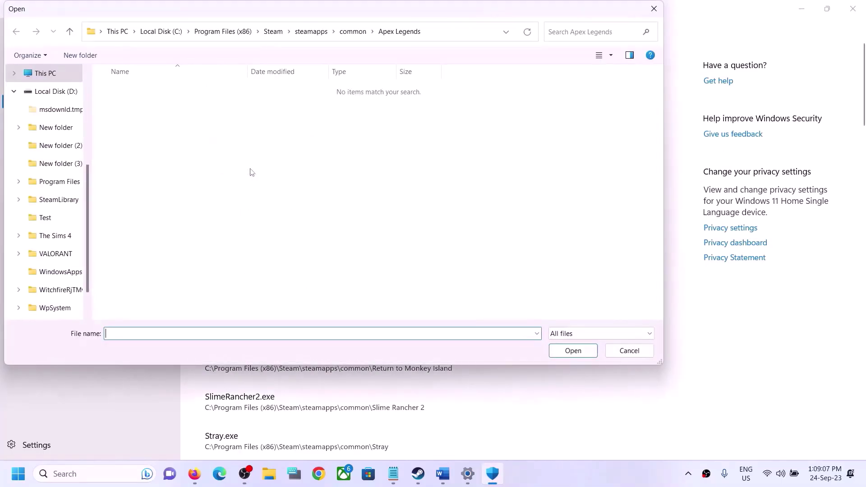
{"action": "scroll", "coordinate": [39, 139], "scroll_direction": "up", "scroll_amount": 1}
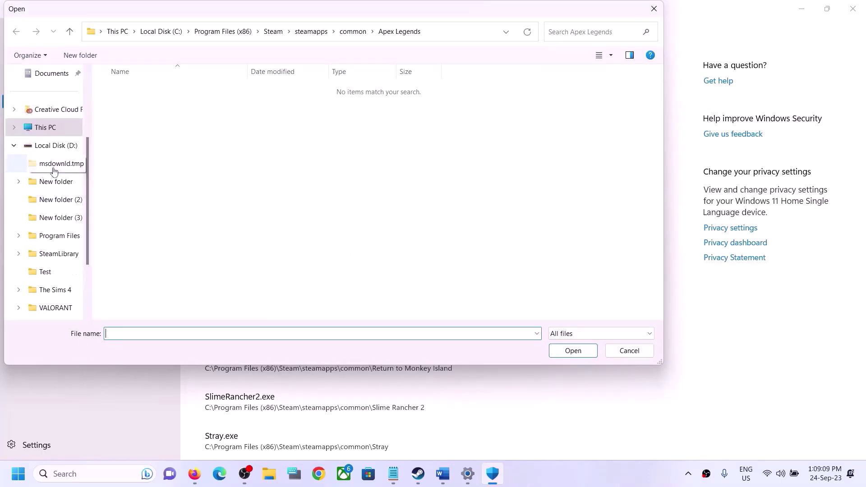
{"action": "left_click", "coordinate": [42, 130]}
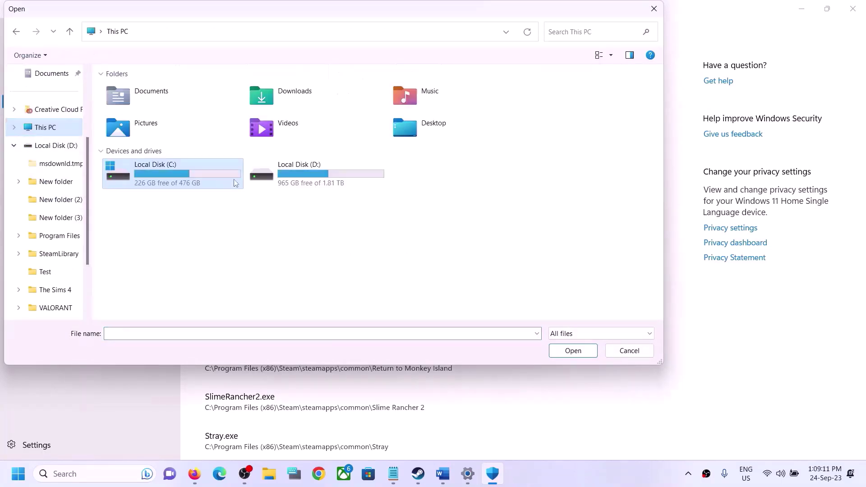
{"action": "double_click", "coordinate": [172, 170]}
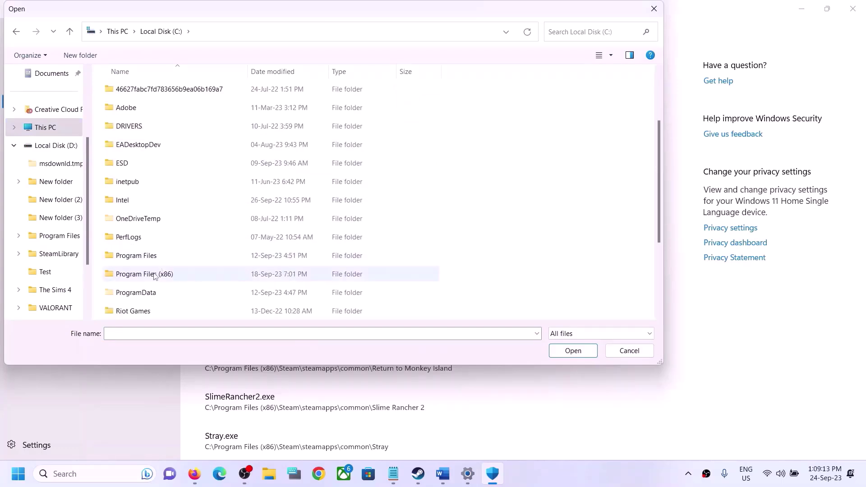
{"action": "double_click", "coordinate": [198, 273]}
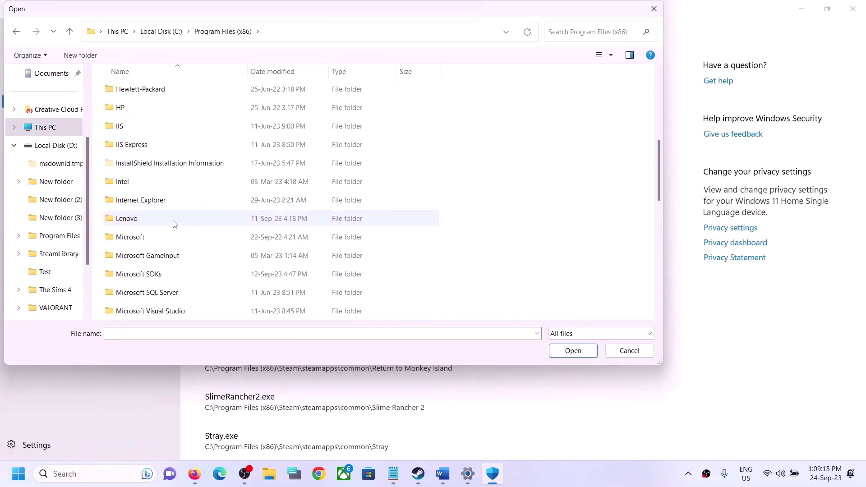
{"action": "scroll", "coordinate": [174, 221], "scroll_direction": "up", "scroll_amount": 2}
{"action": "scroll", "coordinate": [161, 200], "scroll_direction": "down", "scroll_amount": 2}
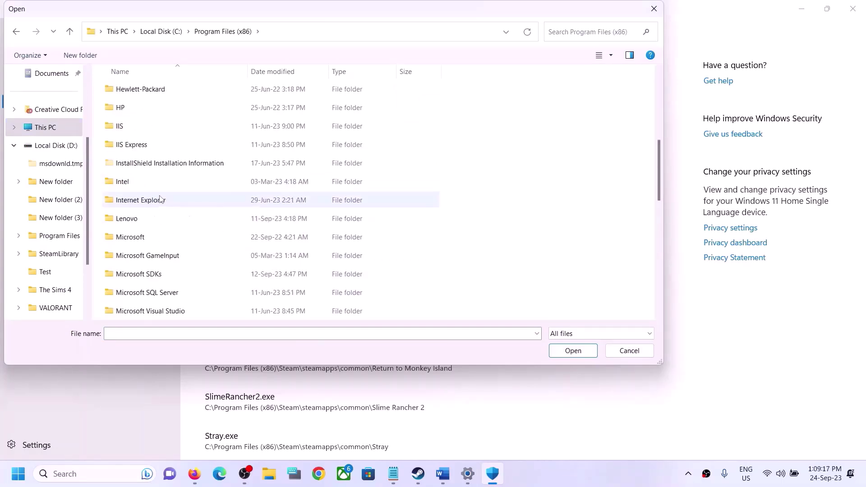
{"action": "scroll", "coordinate": [164, 208], "scroll_direction": "down", "scroll_amount": 1}
{"action": "scroll", "coordinate": [167, 217], "scroll_direction": "down", "scroll_amount": 4}
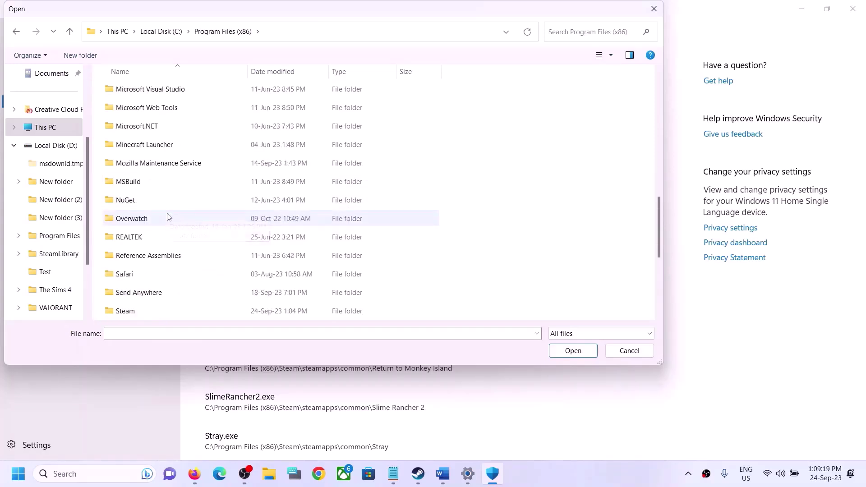
{"action": "left_click", "coordinate": [144, 257]}
{"action": "double_click", "coordinate": [143, 257]}
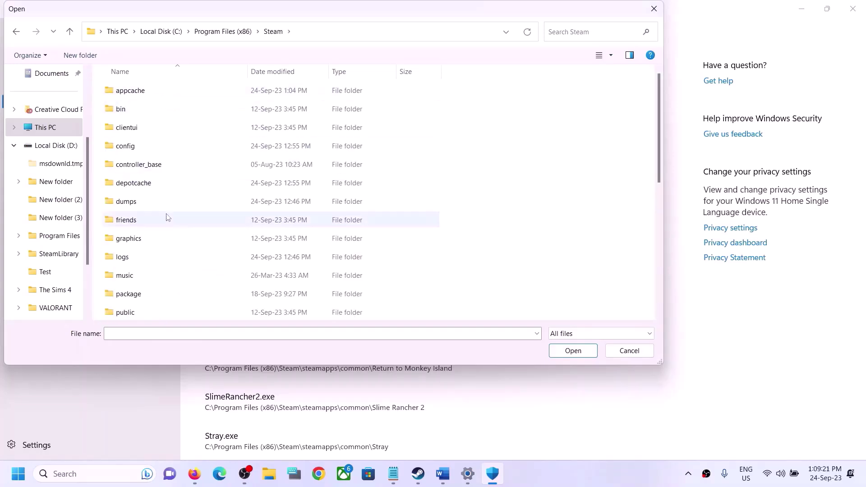
{"action": "scroll", "coordinate": [162, 226], "scroll_direction": "down", "scroll_amount": 3}
{"action": "left_click", "coordinate": [156, 237]}
{"action": "double_click", "coordinate": [156, 237]}
{"action": "double_click", "coordinate": [147, 91]}
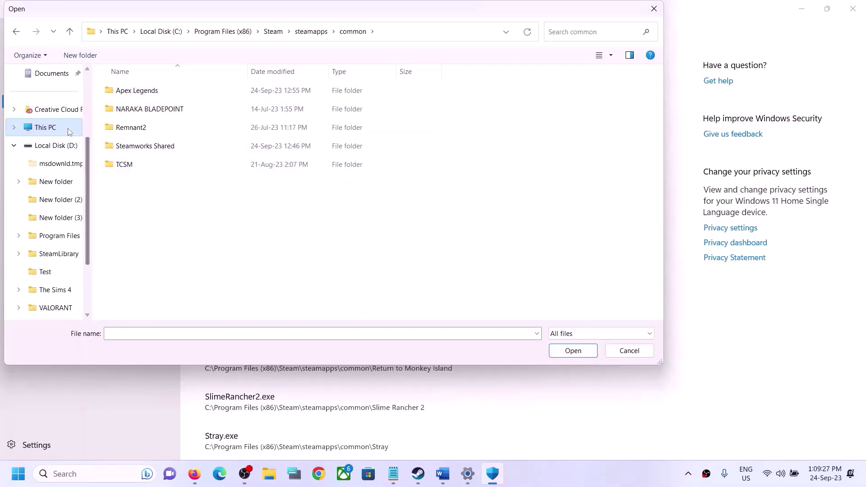
Look through drive D, then check C:\Program Files and its Epic Games folder
{"action": "left_click", "coordinate": [54, 147]}
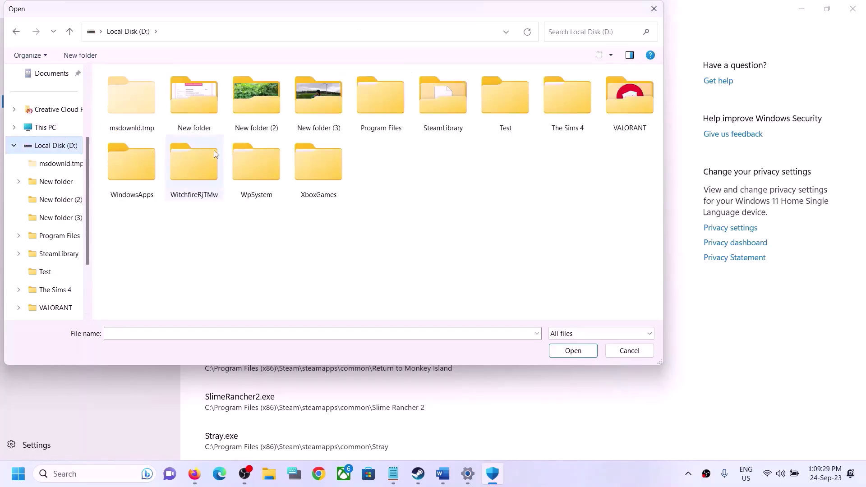
{"action": "left_click", "coordinate": [45, 128]}
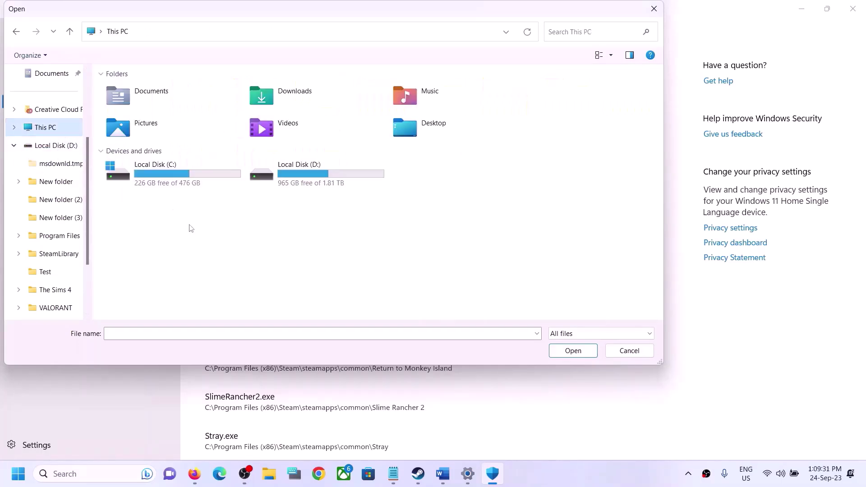
{"action": "double_click", "coordinate": [171, 176]}
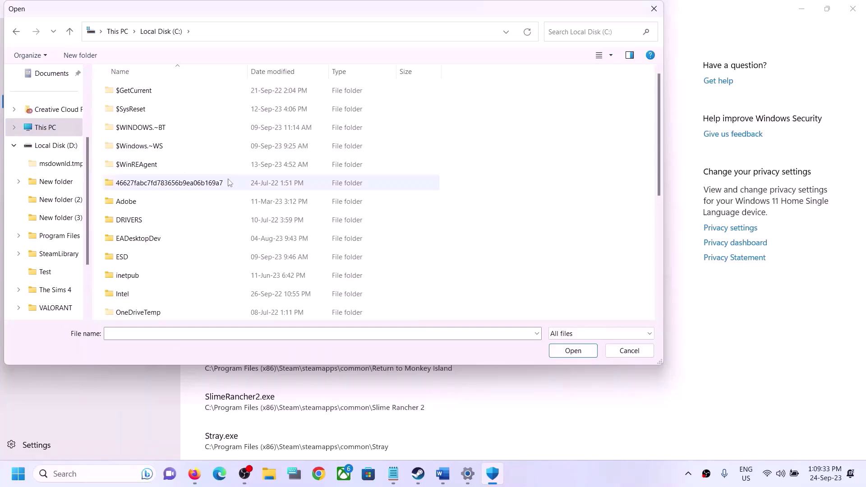
{"action": "scroll", "coordinate": [193, 236], "scroll_direction": "down", "scroll_amount": 3}
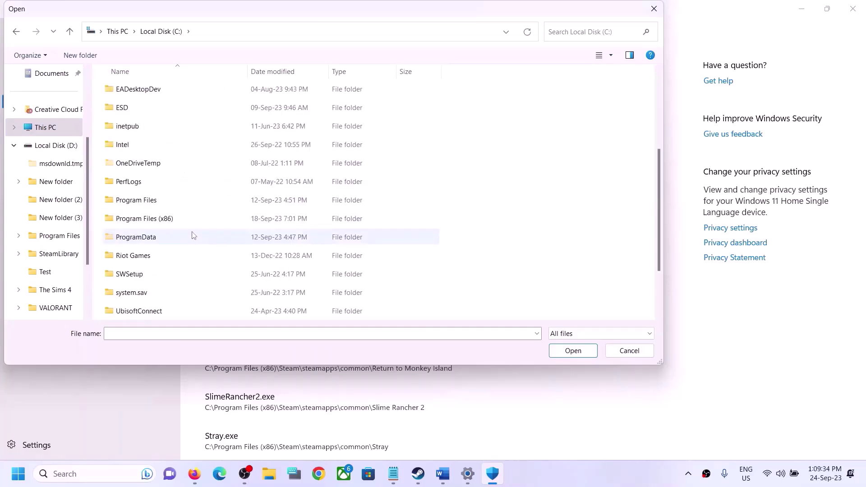
{"action": "double_click", "coordinate": [182, 203]}
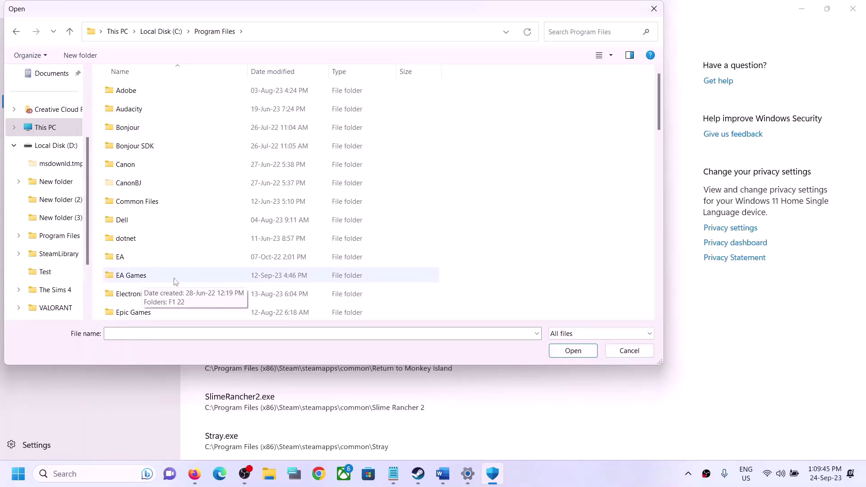
{"action": "scroll", "coordinate": [177, 282], "scroll_direction": "down", "scroll_amount": 1}
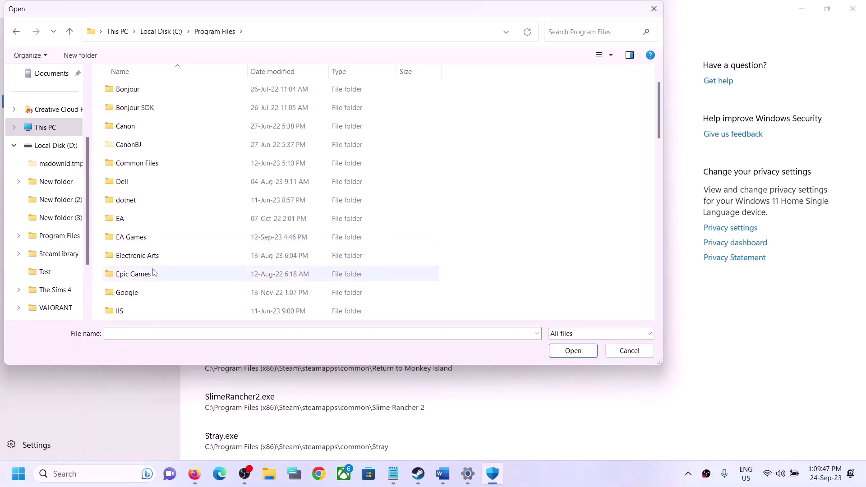
{"action": "left_click", "coordinate": [129, 276]}
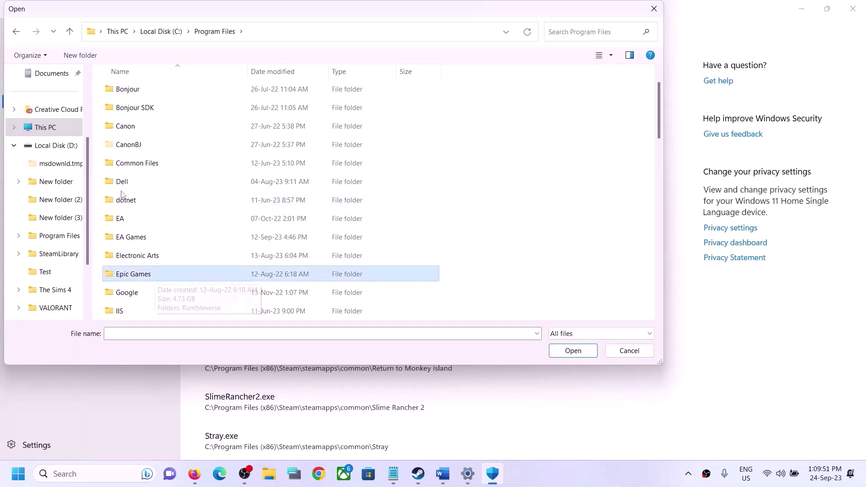
{"action": "left_click", "coordinate": [70, 31]}
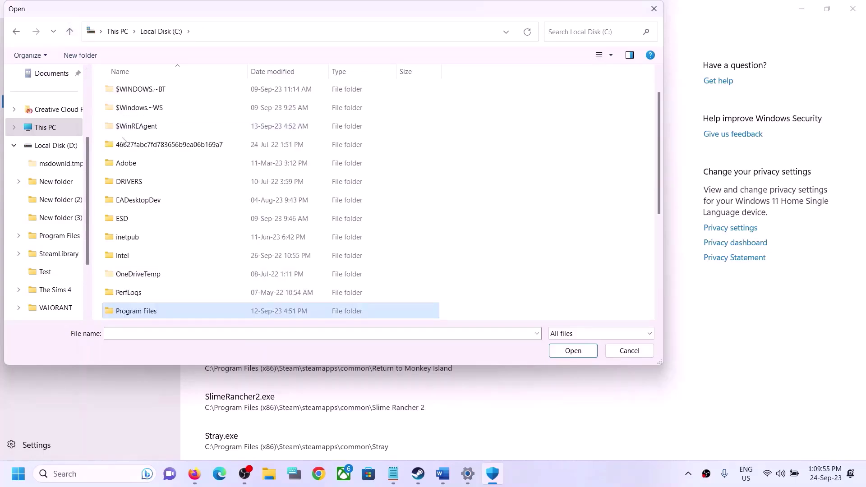
Select TheFirstDescendant in D:\SteamLibrary\steamapps\common\The First Descendant Steam Beta
{"action": "left_click", "coordinate": [59, 151]}
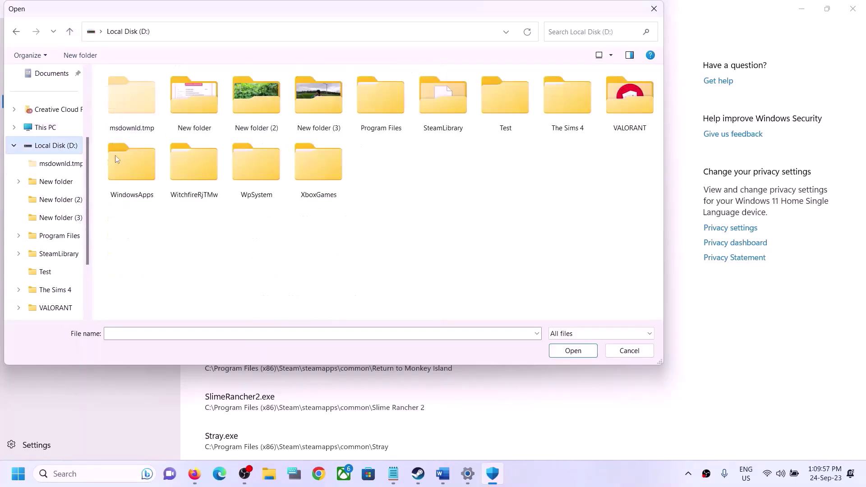
{"action": "double_click", "coordinate": [463, 115]}
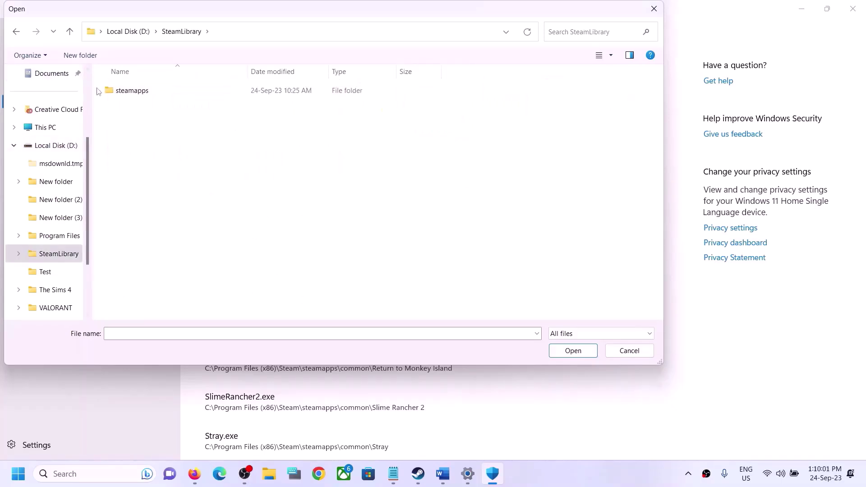
{"action": "double_click", "coordinate": [135, 90]}
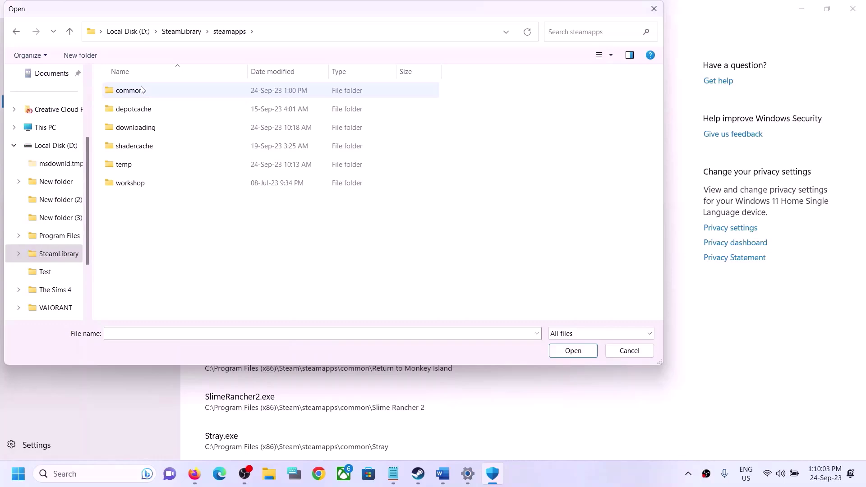
{"action": "double_click", "coordinate": [136, 91]}
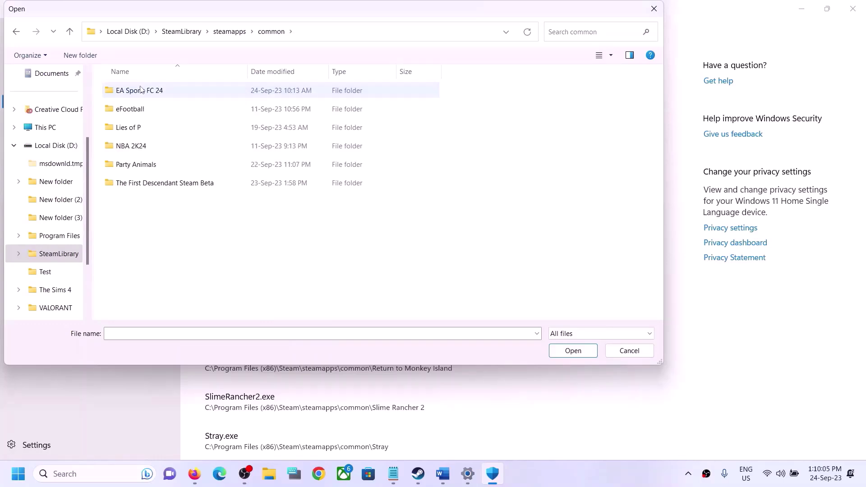
{"action": "double_click", "coordinate": [161, 188]}
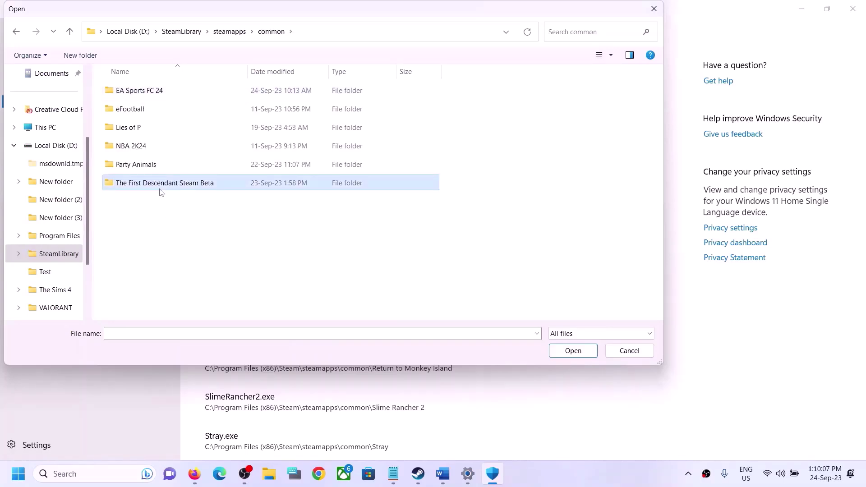
{"action": "left_click", "coordinate": [138, 130]}
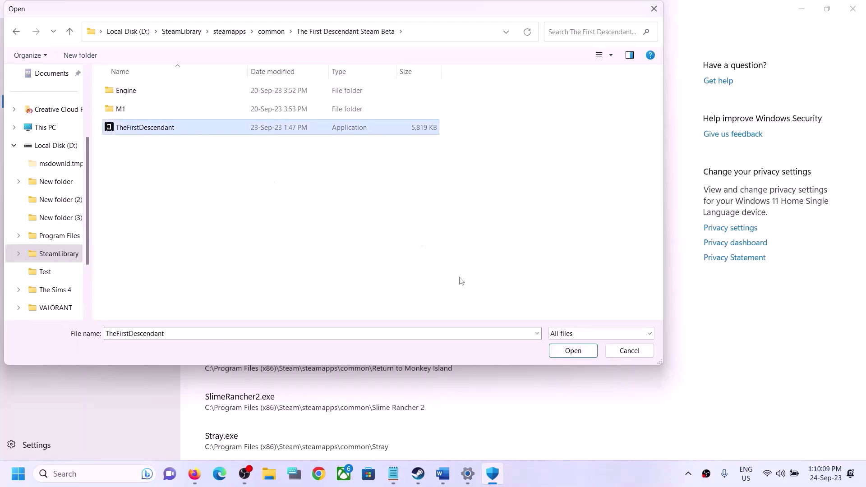
Allow TheFirstDescendant, then add M1-Win64-Shipping from M1\Binaries\Win64 as another allowed app
{"action": "left_click", "coordinate": [573, 351]}
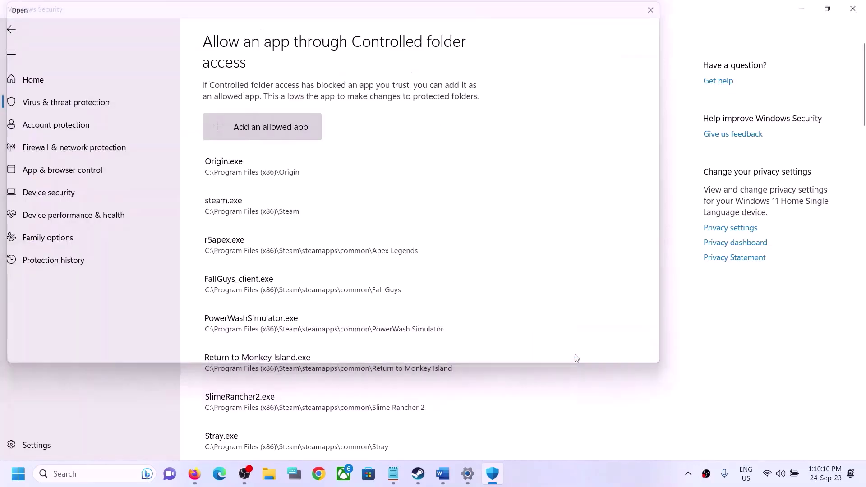
{"action": "left_click", "coordinate": [273, 125]}
{"action": "left_click", "coordinate": [251, 177]}
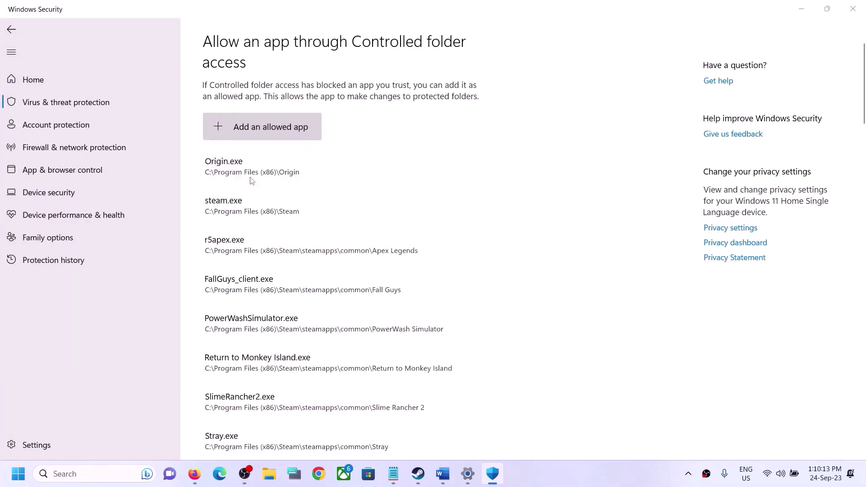
{"action": "left_click", "coordinate": [141, 109]}
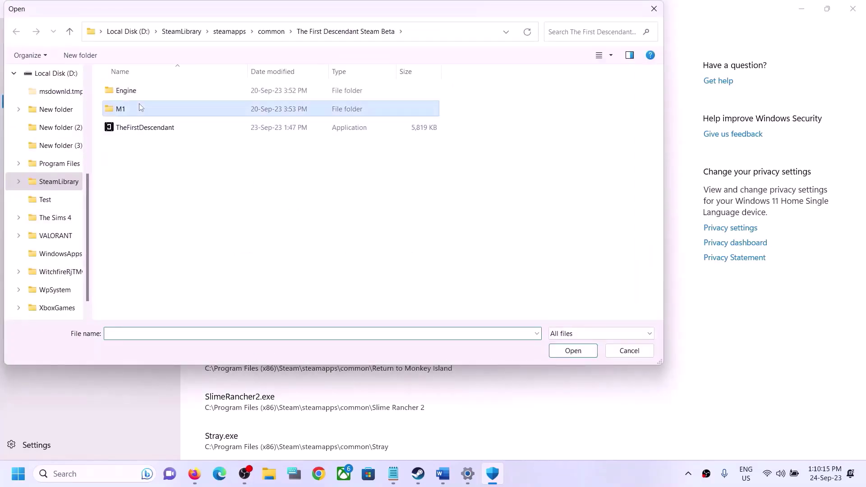
{"action": "double_click", "coordinate": [141, 109]}
{"action": "double_click", "coordinate": [145, 91]}
{"action": "double_click", "coordinate": [144, 90]}
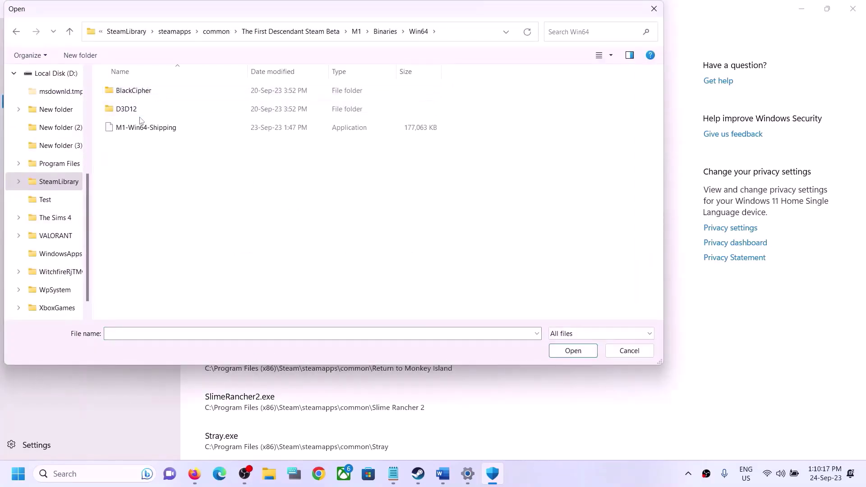
{"action": "left_click", "coordinate": [131, 129]}
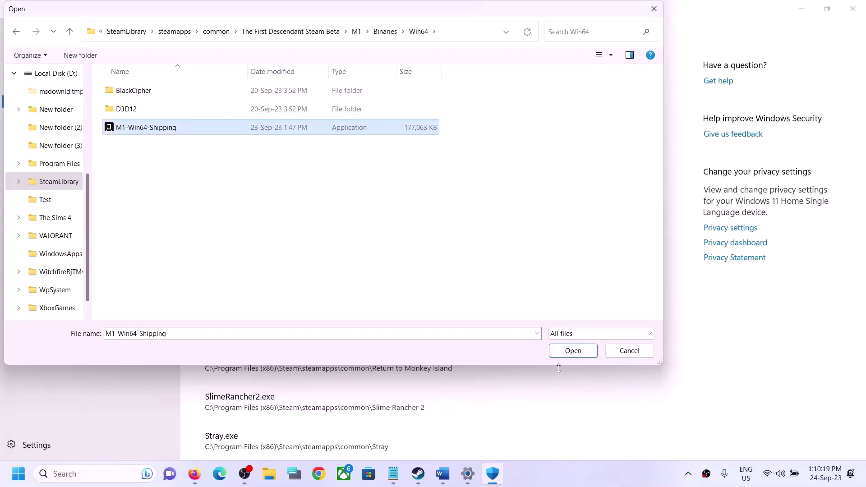
{"action": "left_click", "coordinate": [593, 348]}
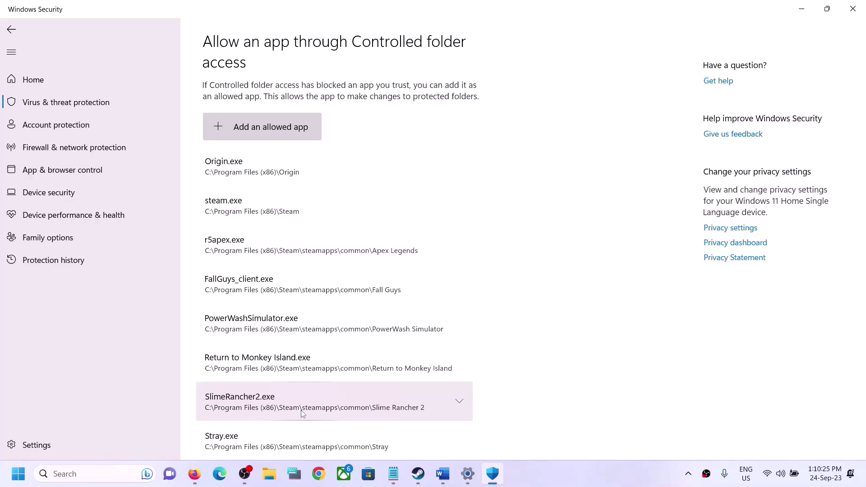
Search 'CONTROL' to launch Control Panel and go to System and Security > Windows Defender Firewall
{"action": "left_click", "coordinate": [105, 472]}
{"action": "type", "text": "CON"}
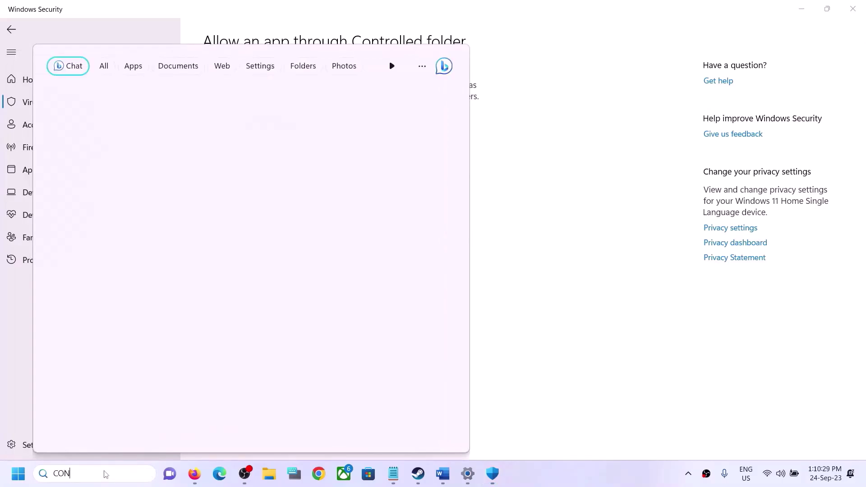
{"action": "type", "text": "TROL"}
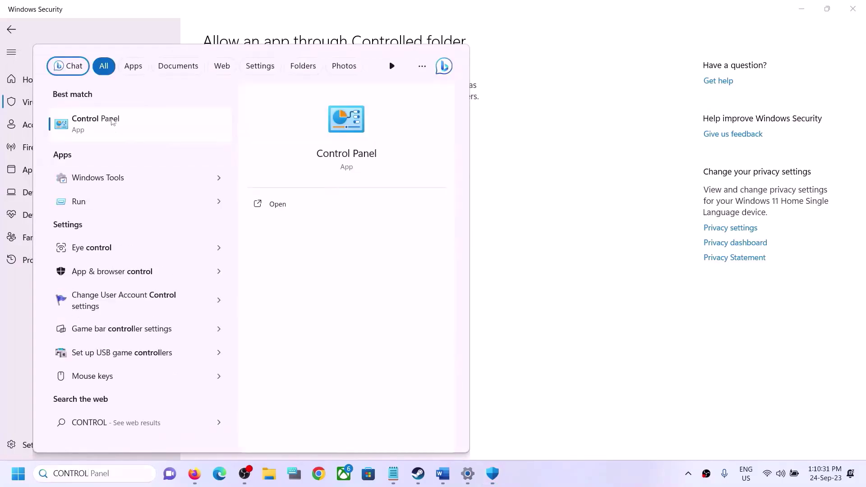
{"action": "left_click", "coordinate": [112, 122]}
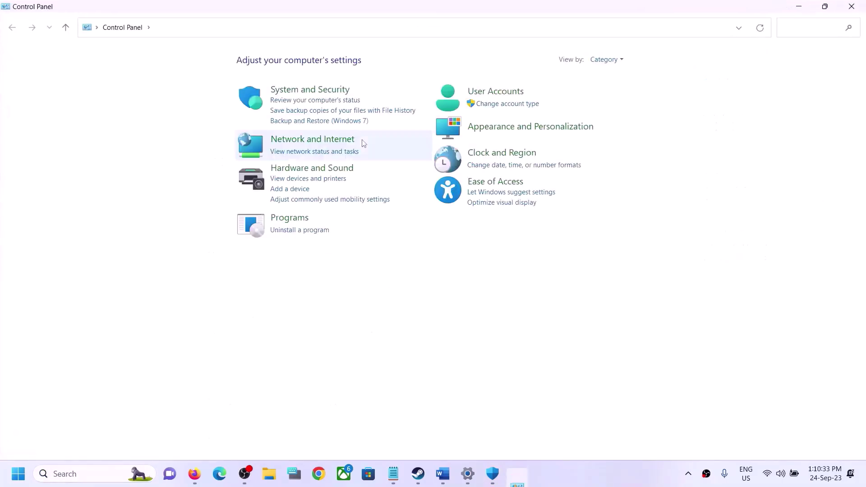
{"action": "left_click", "coordinate": [325, 90]}
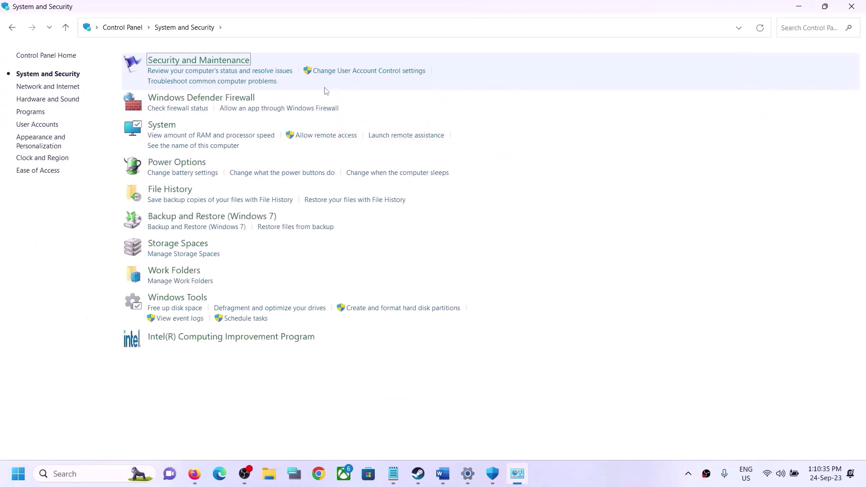
{"action": "left_click", "coordinate": [222, 97]}
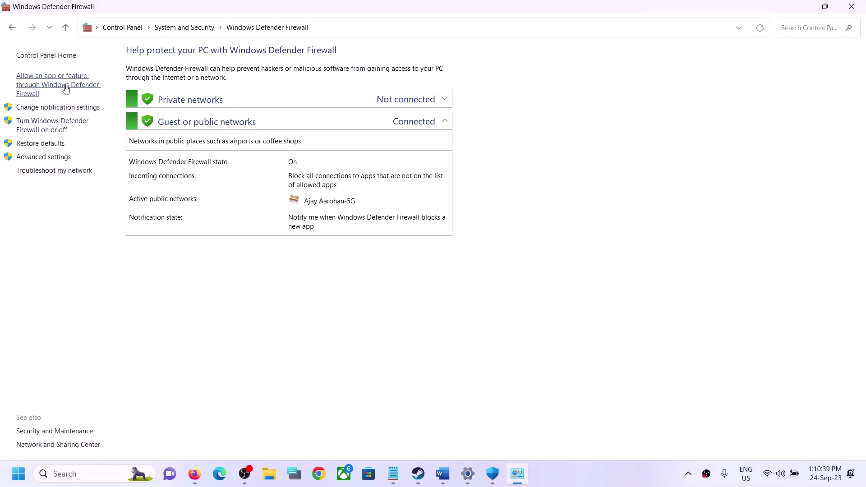
Open the firewall's allowed apps list, unlock it for editing, and start adding an app
{"action": "left_click", "coordinate": [65, 89]}
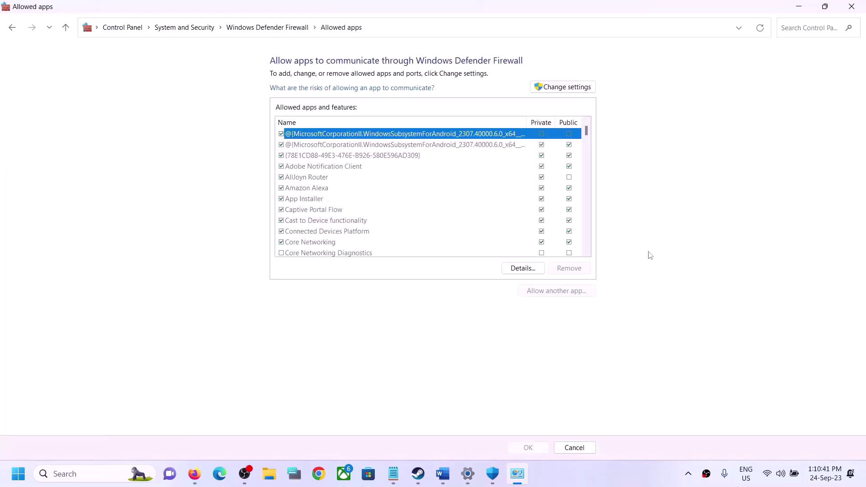
{"action": "left_click", "coordinate": [553, 90]}
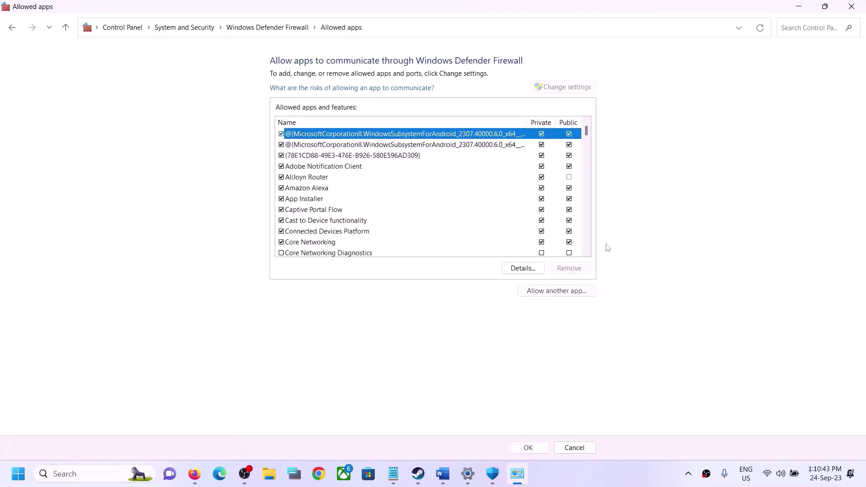
{"action": "left_click", "coordinate": [548, 294]}
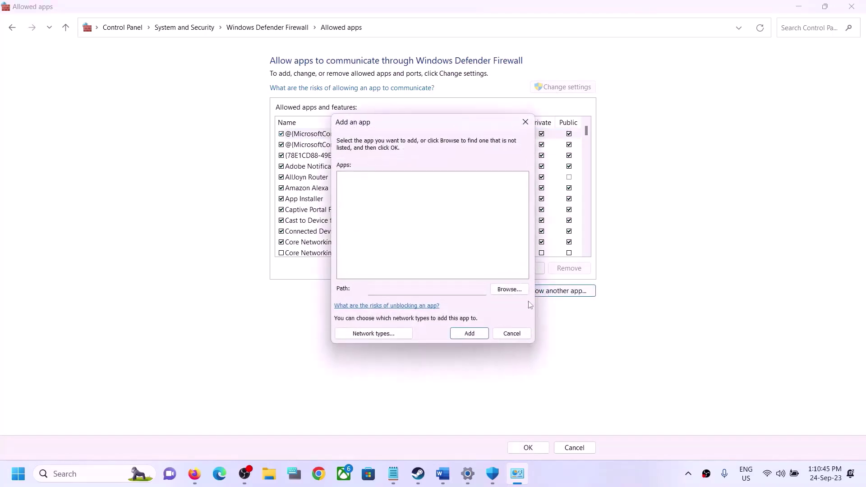
{"action": "left_click", "coordinate": [509, 289]}
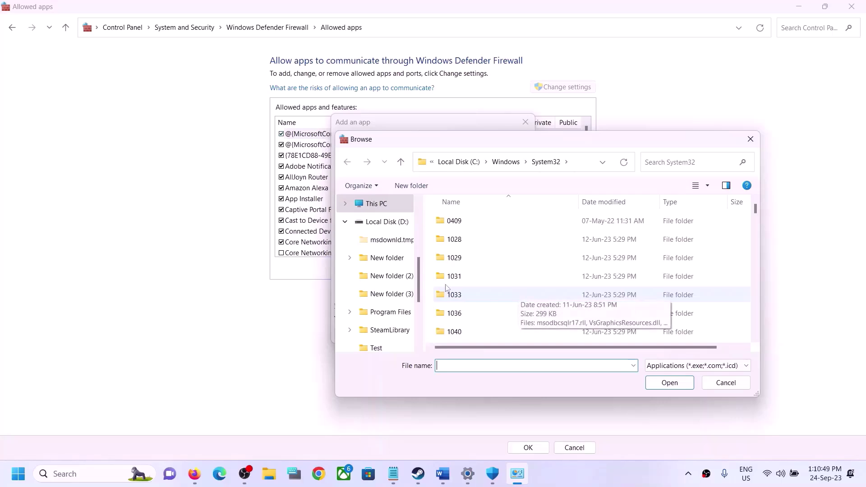
Pick the game file from D:\SteamLibrary\steamapps\common\The First Descendant Steam Beta and add BootstrapPackagedGame
{"action": "left_click", "coordinate": [382, 226]}
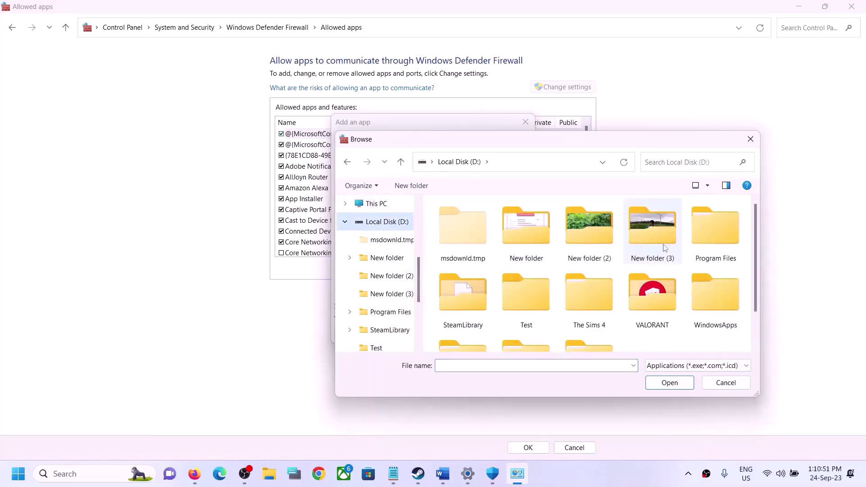
{"action": "scroll", "coordinate": [665, 308], "scroll_direction": "down", "scroll_amount": 2}
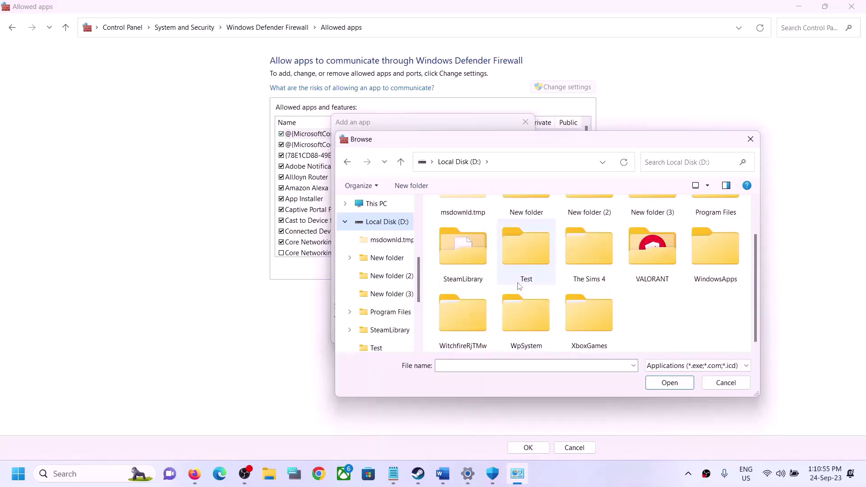
{"action": "double_click", "coordinate": [483, 262]}
{"action": "double_click", "coordinate": [479, 221]}
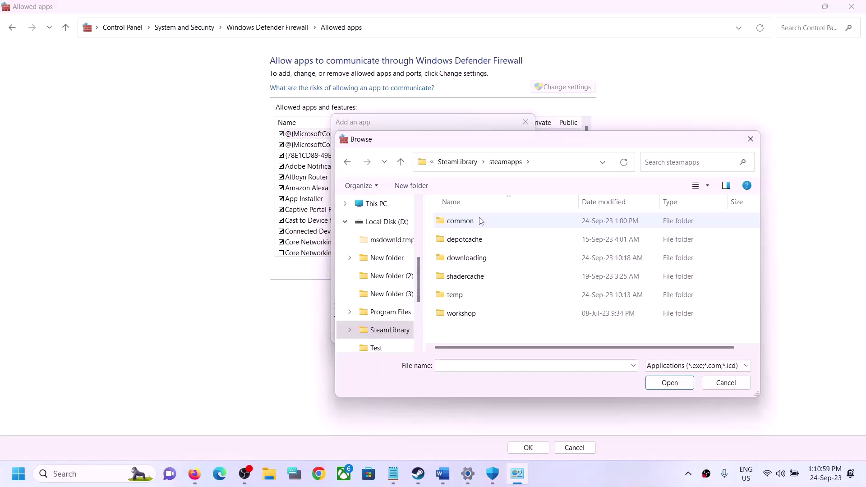
{"action": "double_click", "coordinate": [481, 221]}
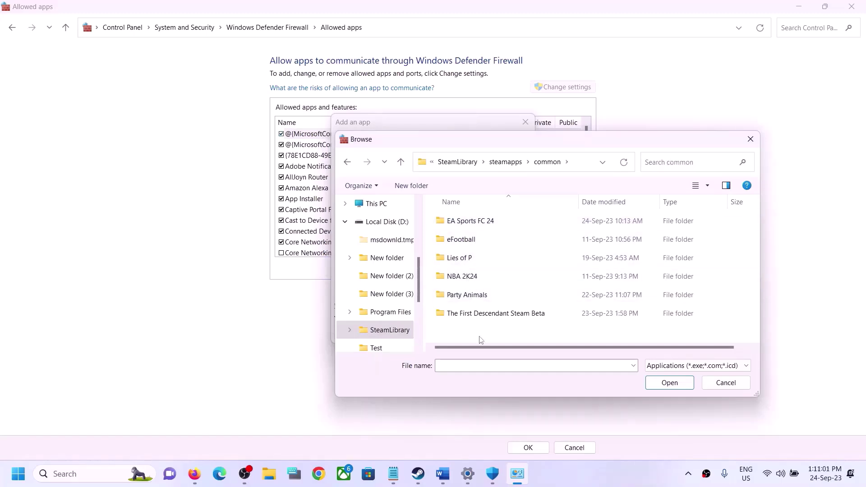
{"action": "double_click", "coordinate": [479, 314]}
{"action": "left_click", "coordinate": [480, 264]}
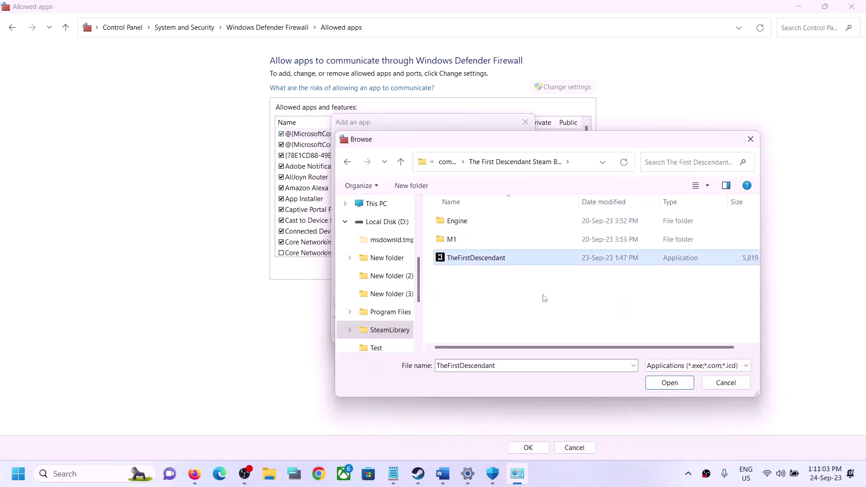
{"action": "left_click", "coordinate": [681, 389]}
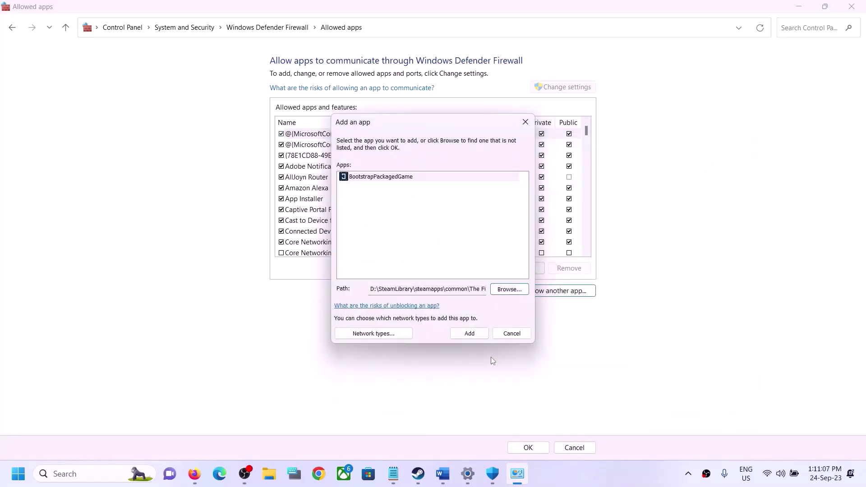
{"action": "left_click", "coordinate": [471, 335]}
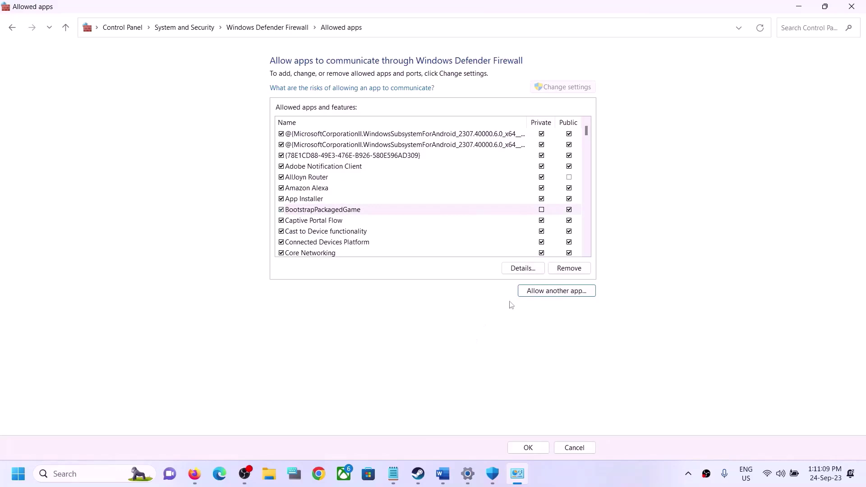
Add M1-Win64-Shipping from M1\Binaries\Win64 to the firewall's allowed apps and save the change
{"action": "left_click", "coordinate": [565, 294]}
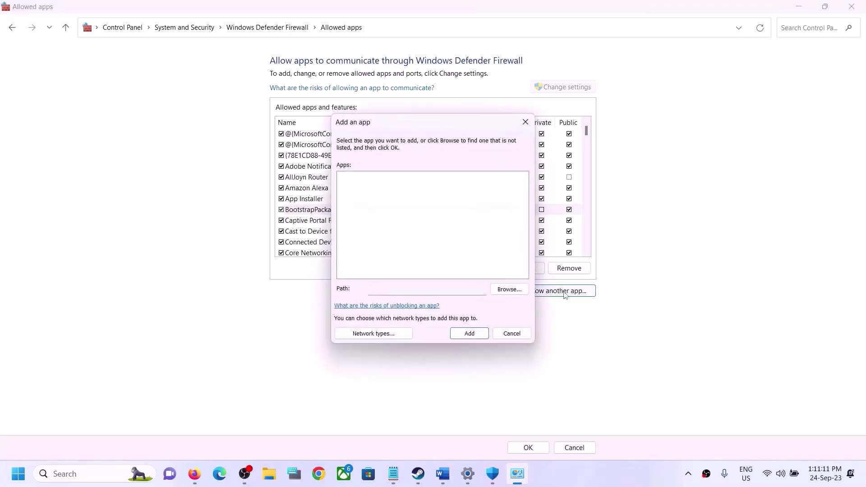
{"action": "left_click", "coordinate": [524, 292]}
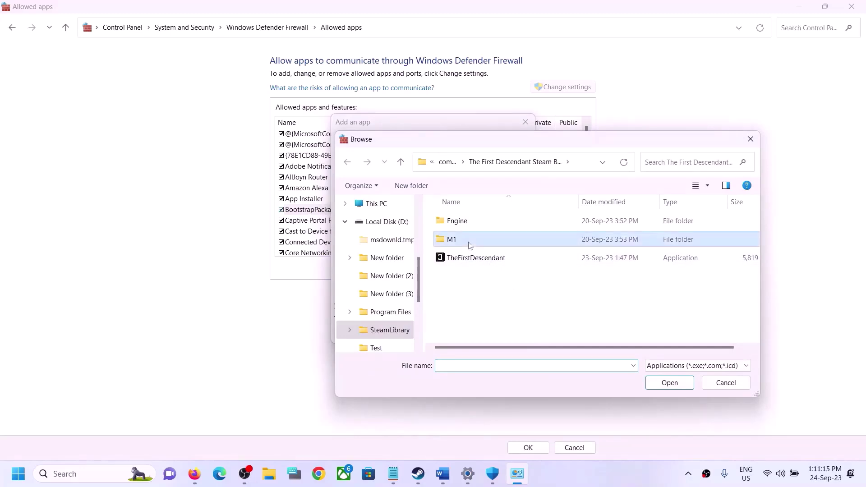
{"action": "double_click", "coordinate": [461, 241]}
{"action": "double_click", "coordinate": [459, 221]}
{"action": "double_click", "coordinate": [459, 221]}
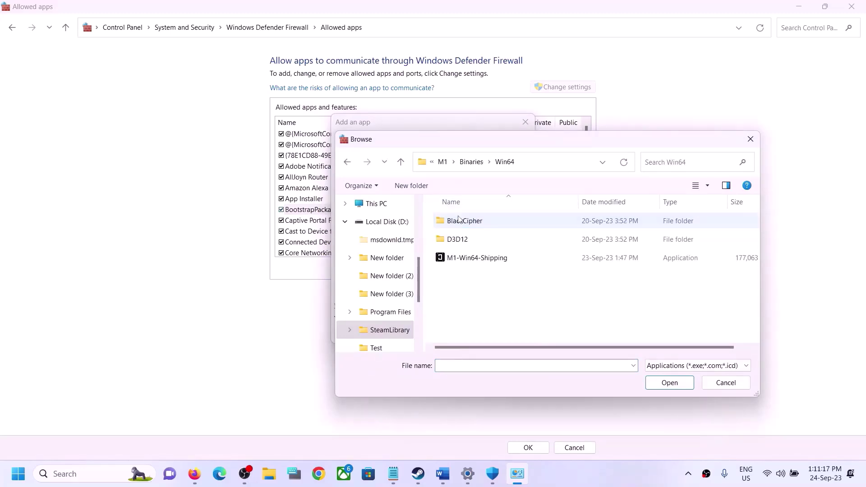
{"action": "left_click", "coordinate": [478, 258]}
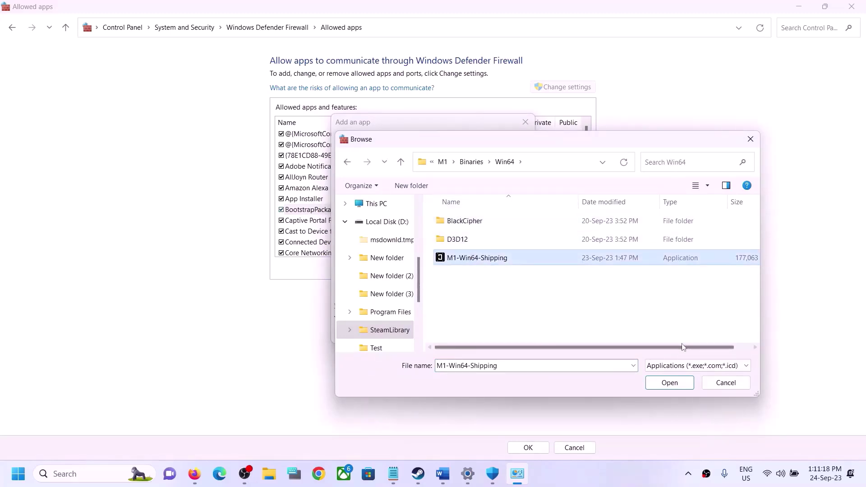
{"action": "left_click", "coordinate": [670, 384]}
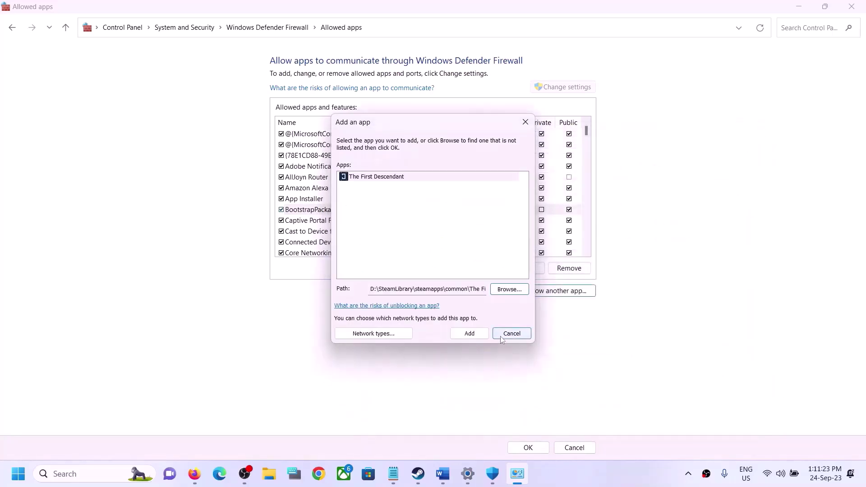
{"action": "left_click", "coordinate": [472, 337]}
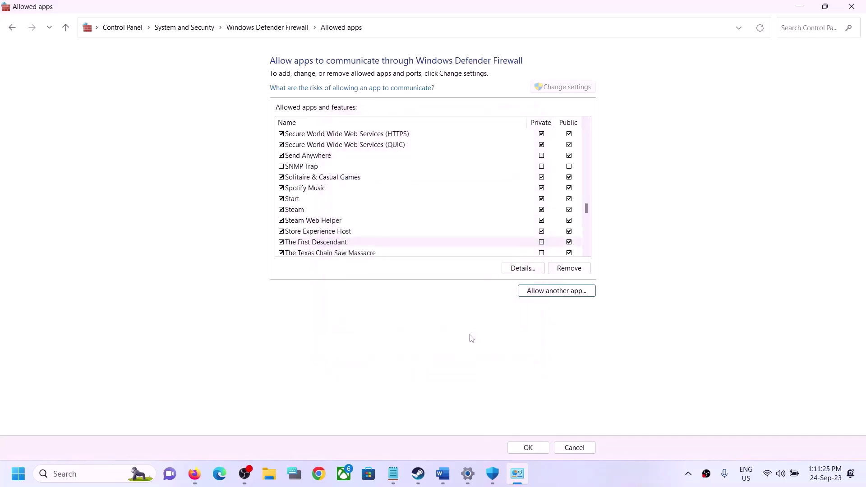
{"action": "left_click", "coordinate": [528, 448]}
Close the Firewall, Windows Security and Settings windows and return to the Word guide
{"action": "left_click", "coordinate": [858, 8]}
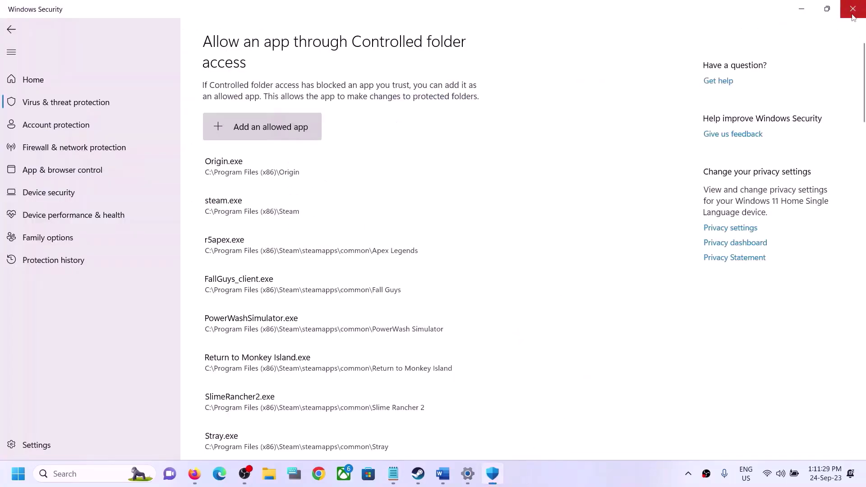
{"action": "left_click", "coordinate": [857, 7]}
{"action": "left_click", "coordinate": [857, 7]}
{"action": "double_click", "coordinate": [240, 334]}
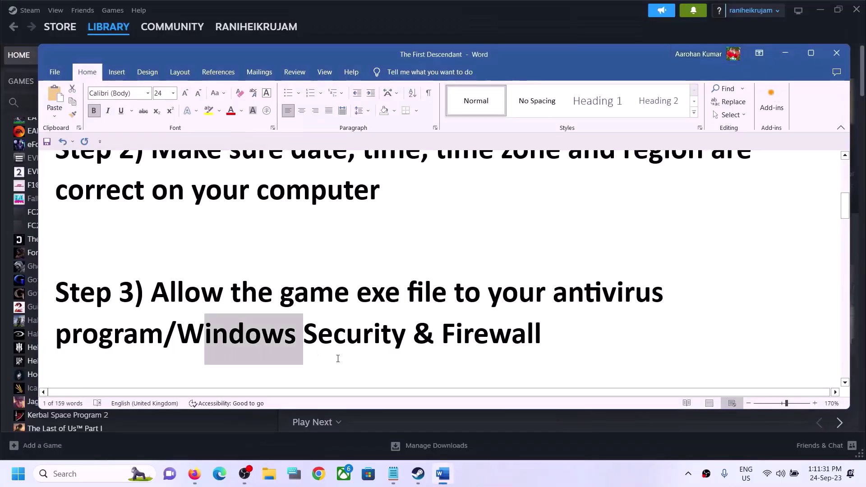
{"action": "scroll", "coordinate": [344, 357], "scroll_direction": "down", "scroll_amount": 5}
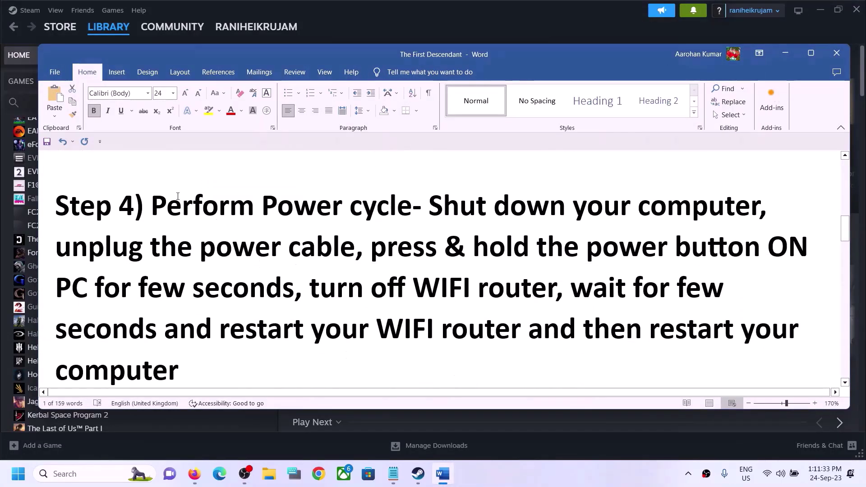
Highlight 'Perform Power cycle' and show the Start menu's shut down and restart options
{"action": "left_click_drag", "start_coordinate": [155, 204], "coordinate": [762, 206]}
{"action": "left_click", "coordinate": [490, 247]}
{"action": "key", "text": "super"}
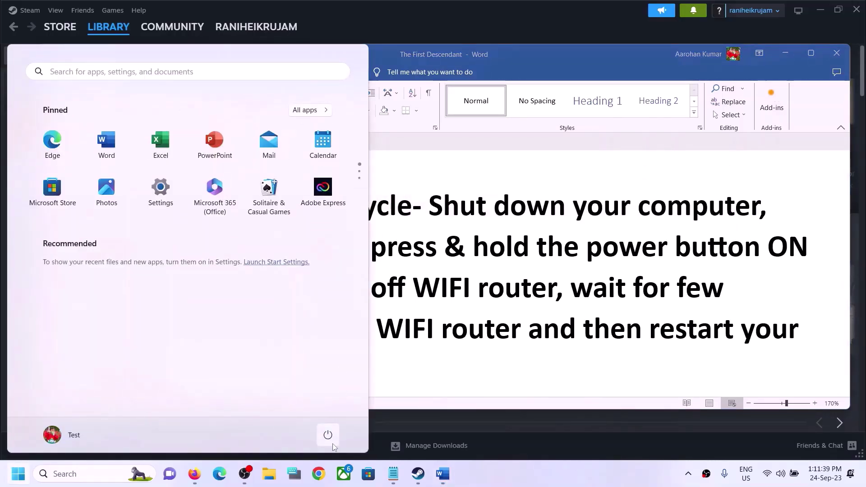
{"action": "left_click", "coordinate": [328, 436]}
{"action": "key", "text": "Escape"}
{"action": "key", "text": "Escape"}
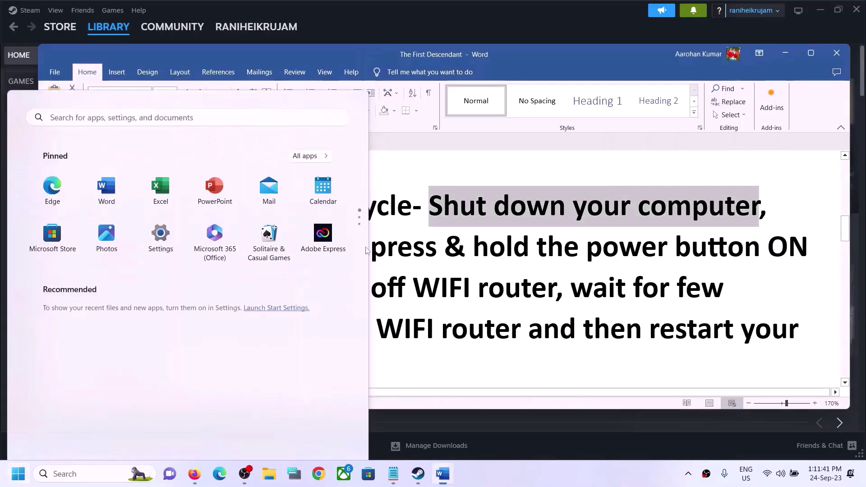
Highlight the power-cycle steps: unplug the cable, hold the power button, and turn off, wait, and restart the router
{"action": "left_click_drag", "start_coordinate": [116, 253], "coordinate": [356, 250]}
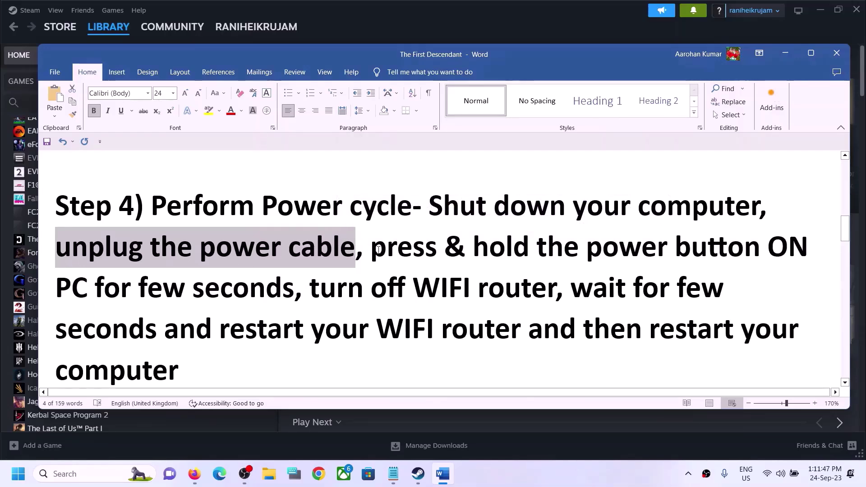
{"action": "left_click_drag", "start_coordinate": [373, 251], "coordinate": [296, 289]}
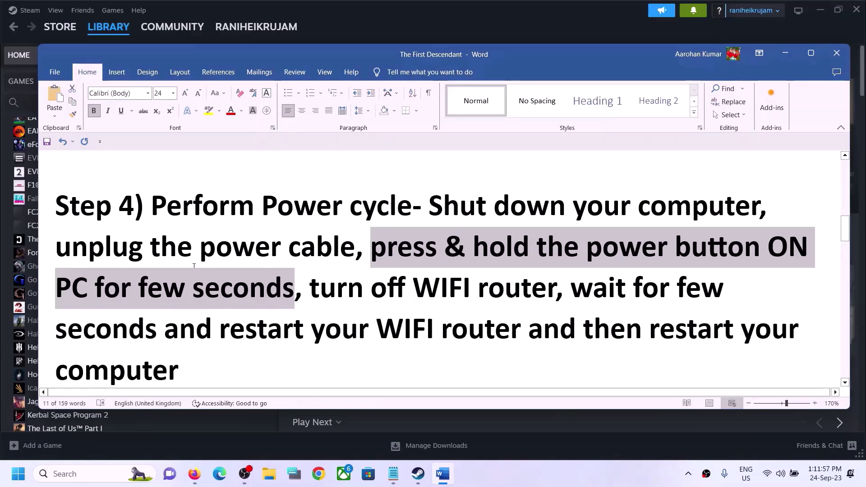
{"action": "left_click", "coordinate": [367, 285]}
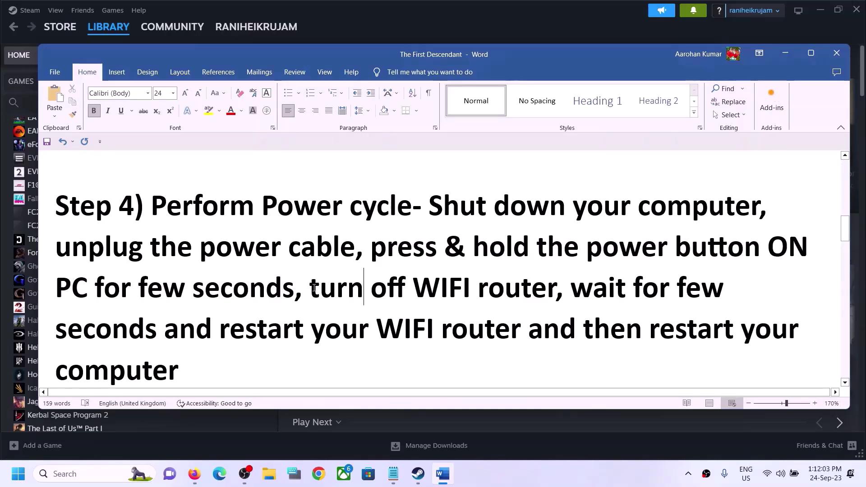
{"action": "left_click_drag", "start_coordinate": [311, 288], "coordinate": [549, 281]}
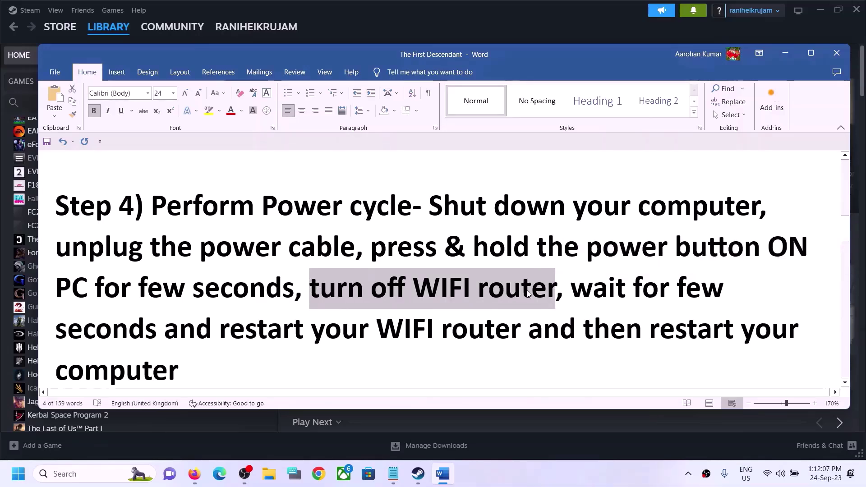
{"action": "left_click_drag", "start_coordinate": [584, 289], "coordinate": [157, 331]}
{"action": "left_click_drag", "start_coordinate": [243, 340], "coordinate": [543, 320]}
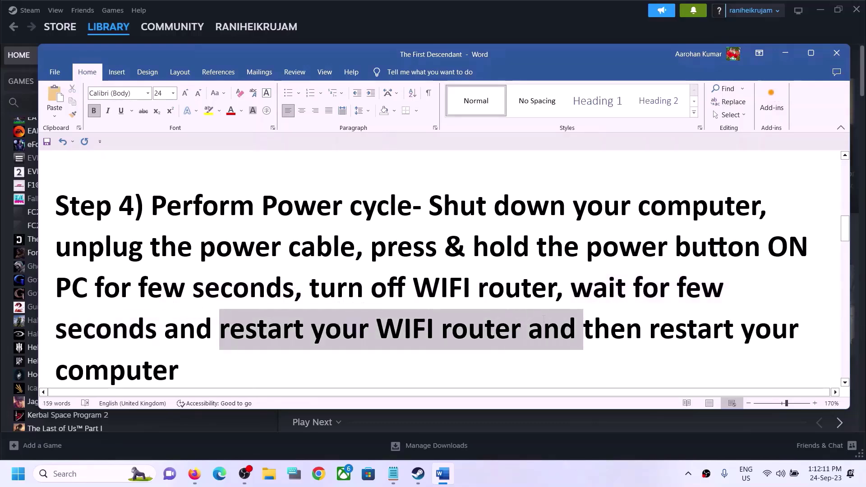
Highlight 'restart your computer' and Step 5 'Disable manual proxy', then bring up Windows Settings
{"action": "scroll", "coordinate": [276, 355], "scroll_direction": "down", "scroll_amount": 1}
{"action": "left_click_drag", "start_coordinate": [230, 309], "coordinate": [660, 284]}
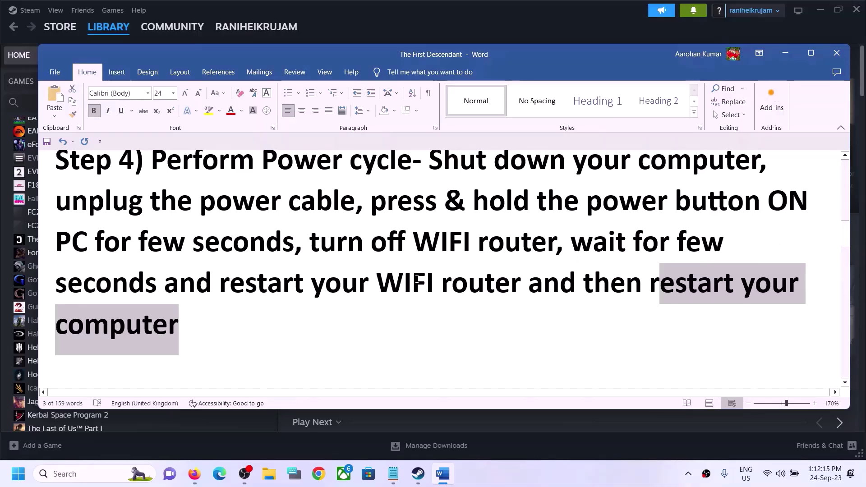
{"action": "scroll", "coordinate": [365, 316], "scroll_direction": "down", "scroll_amount": 3}
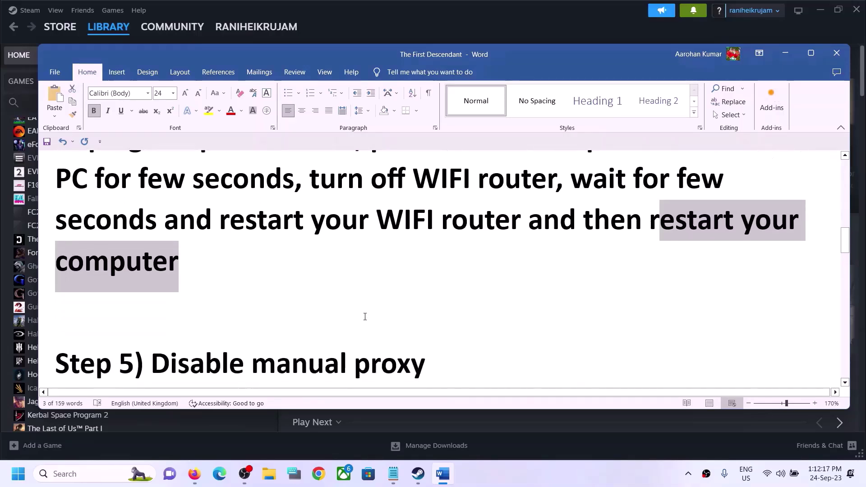
{"action": "left_click_drag", "start_coordinate": [151, 289], "coordinate": [551, 276]}
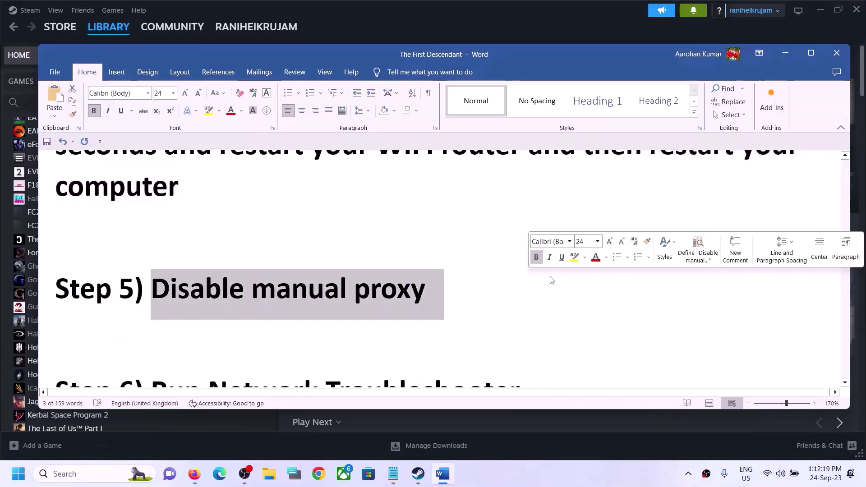
{"action": "key", "text": "super+i"}
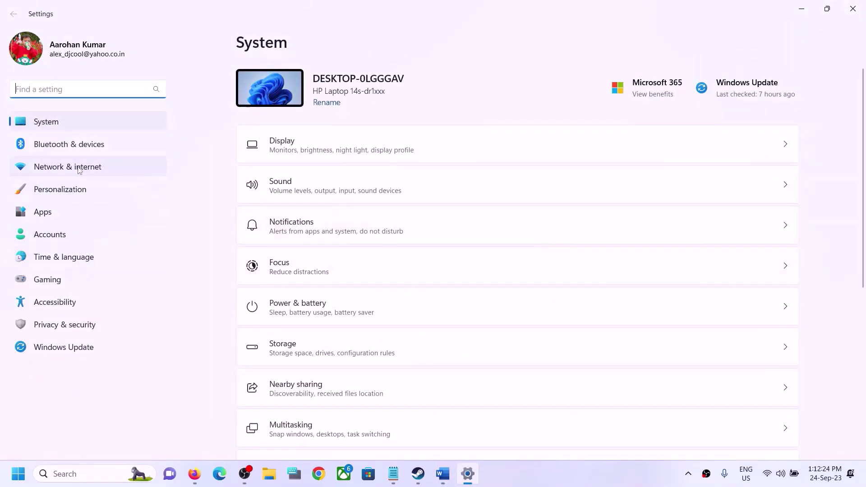
{"action": "left_click", "coordinate": [105, 167]}
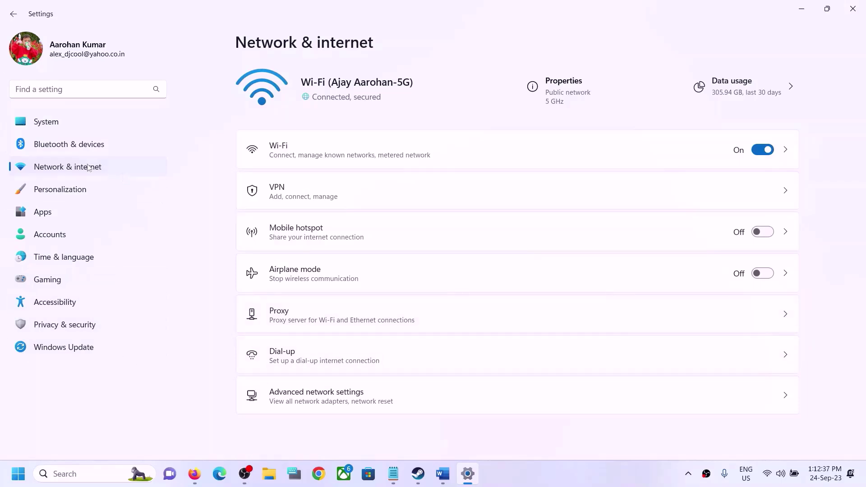
{"action": "left_click", "coordinate": [342, 321]}
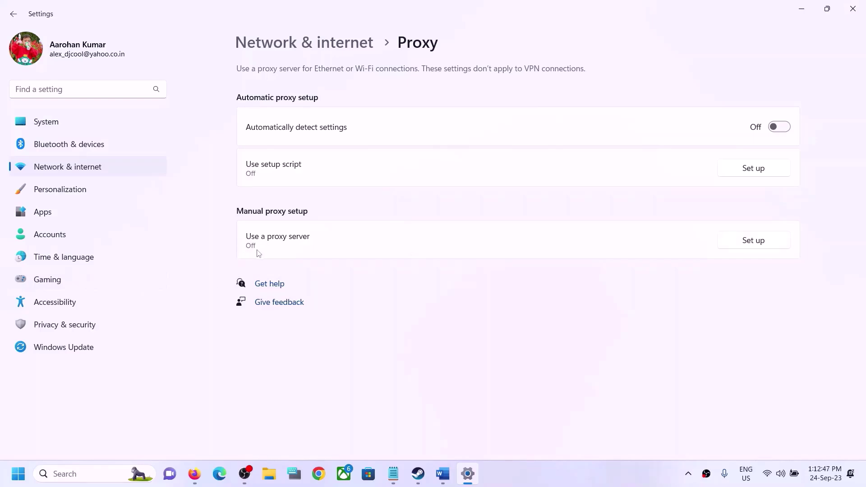
{"action": "left_click", "coordinate": [846, 16]}
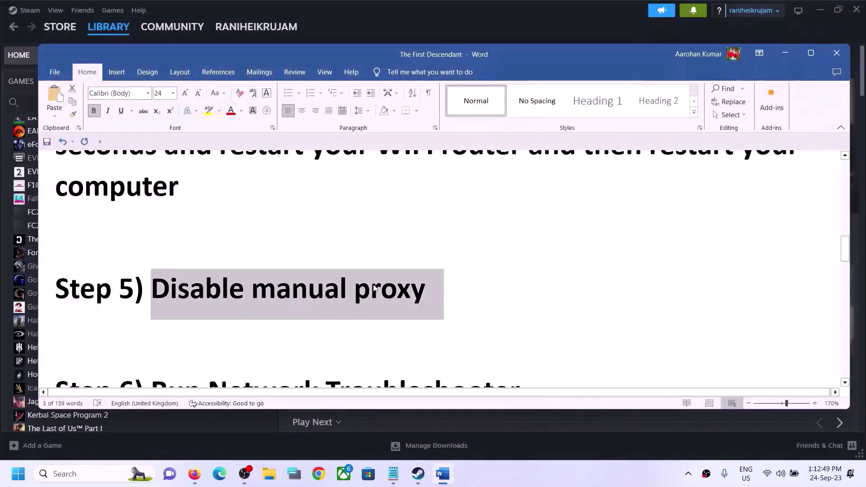